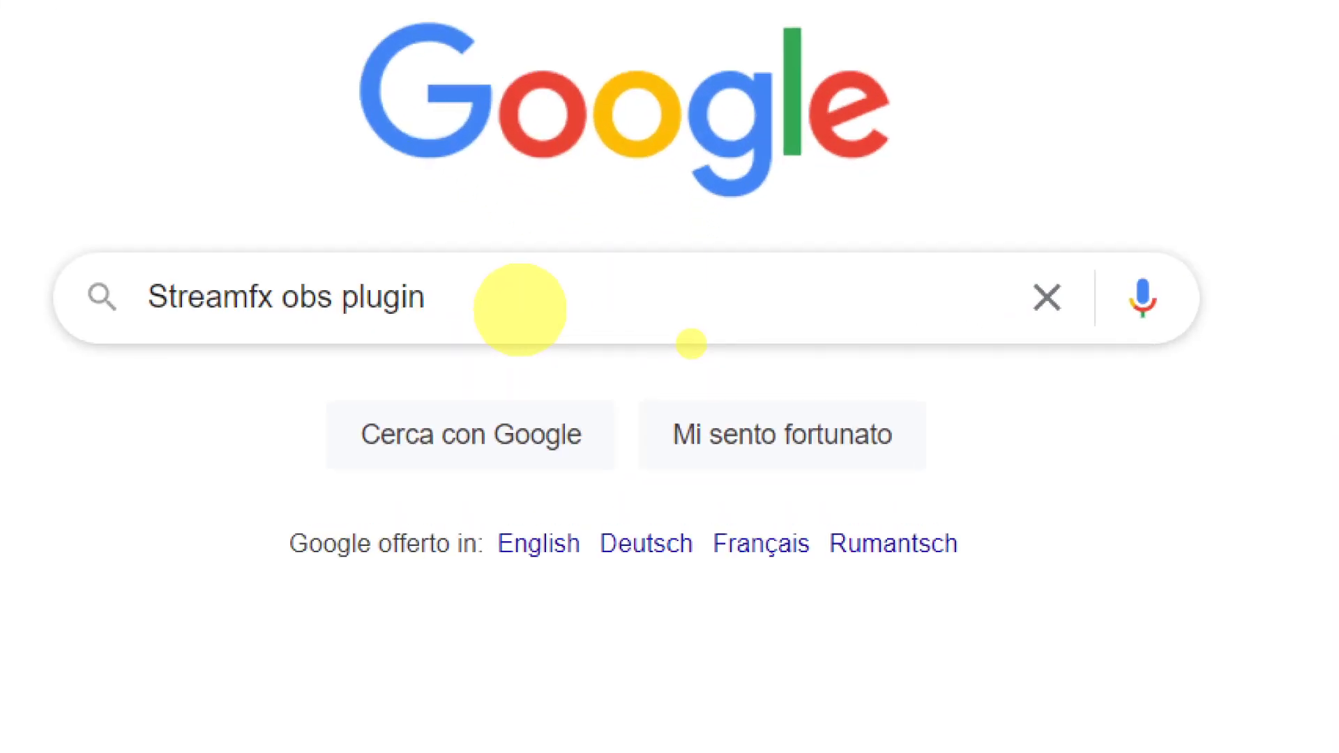
Search for StreamFX and reach its download page from the OBS forum resource.
key("Return")
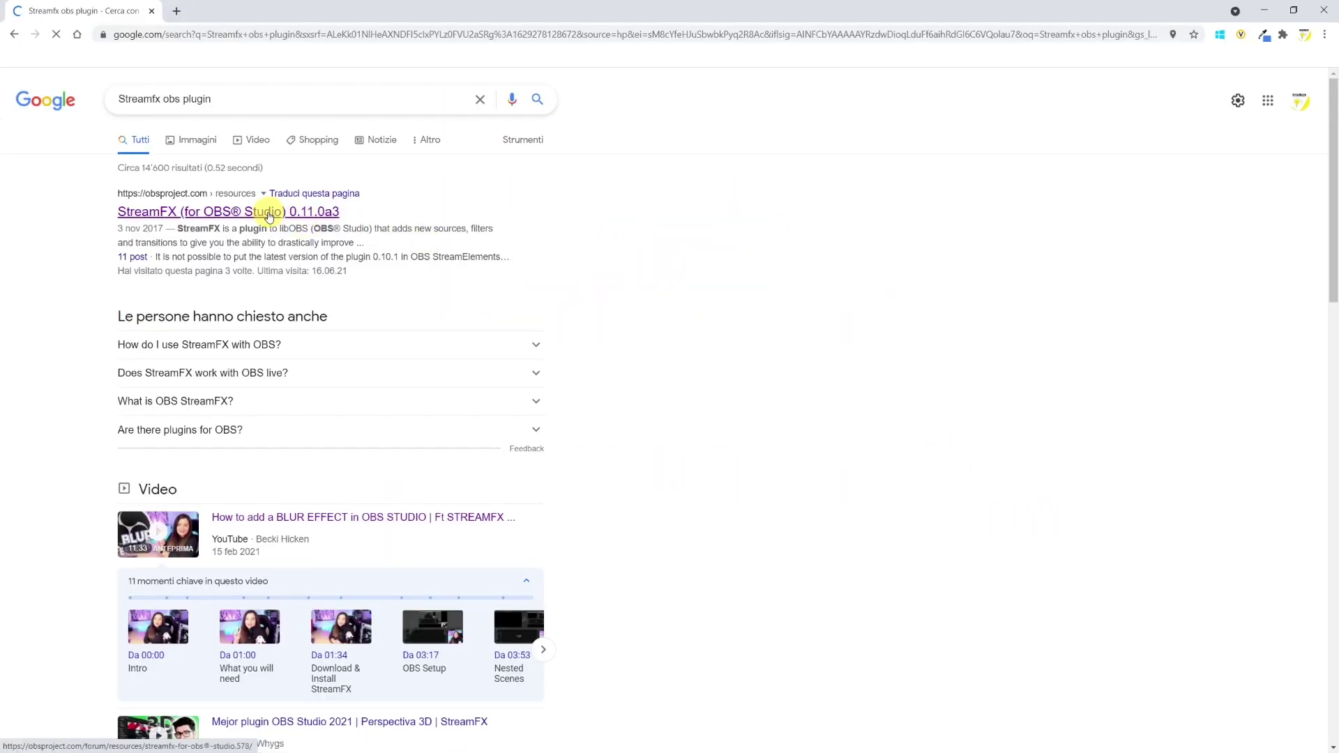
left_click(270, 216)
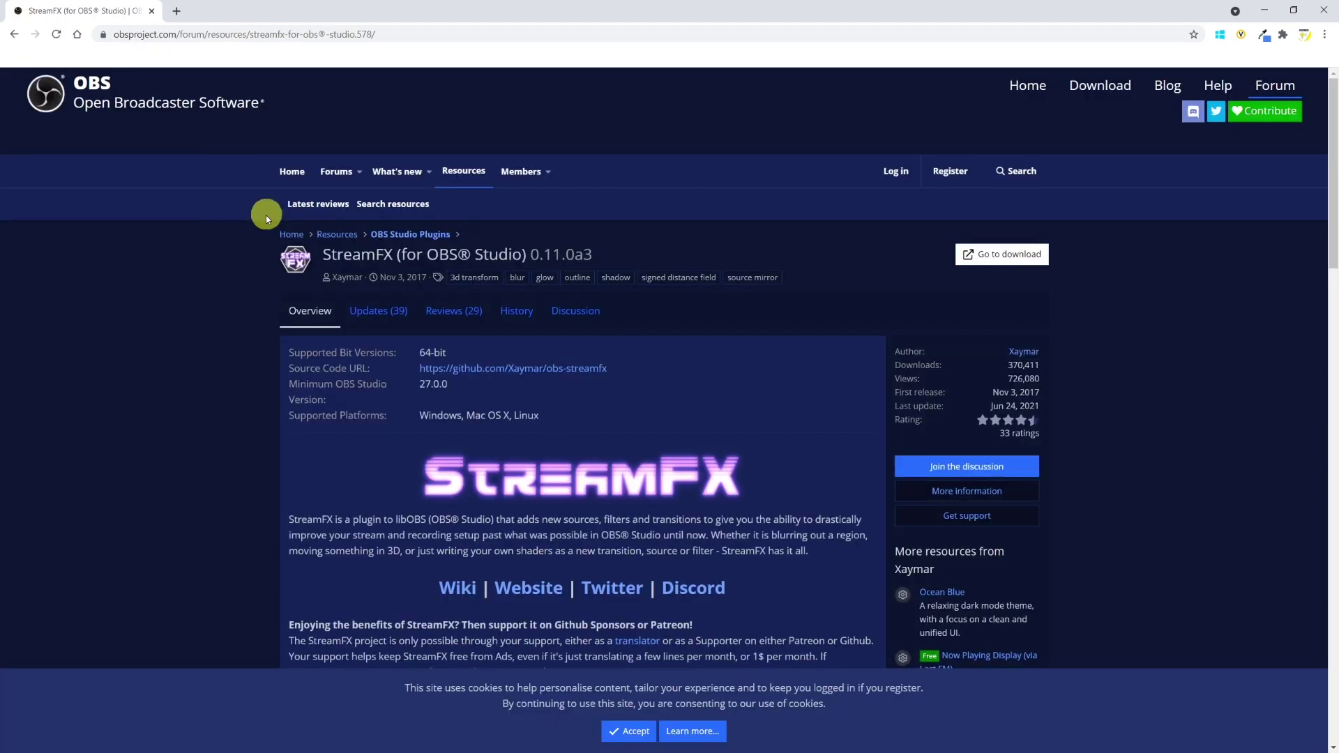
left_click(1001, 255)
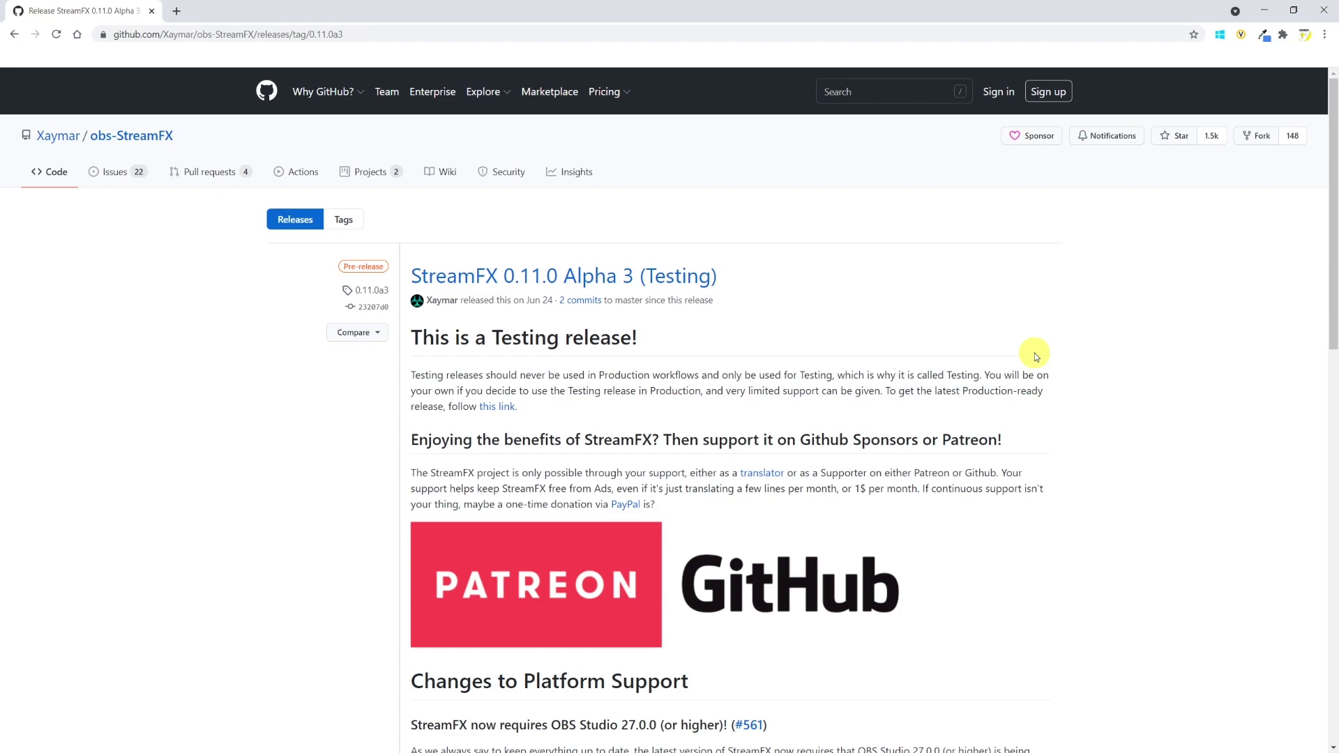
Download the StreamFX 0.10.1 Windows .exe installer from GitHub and run it.
left_click(498, 406)
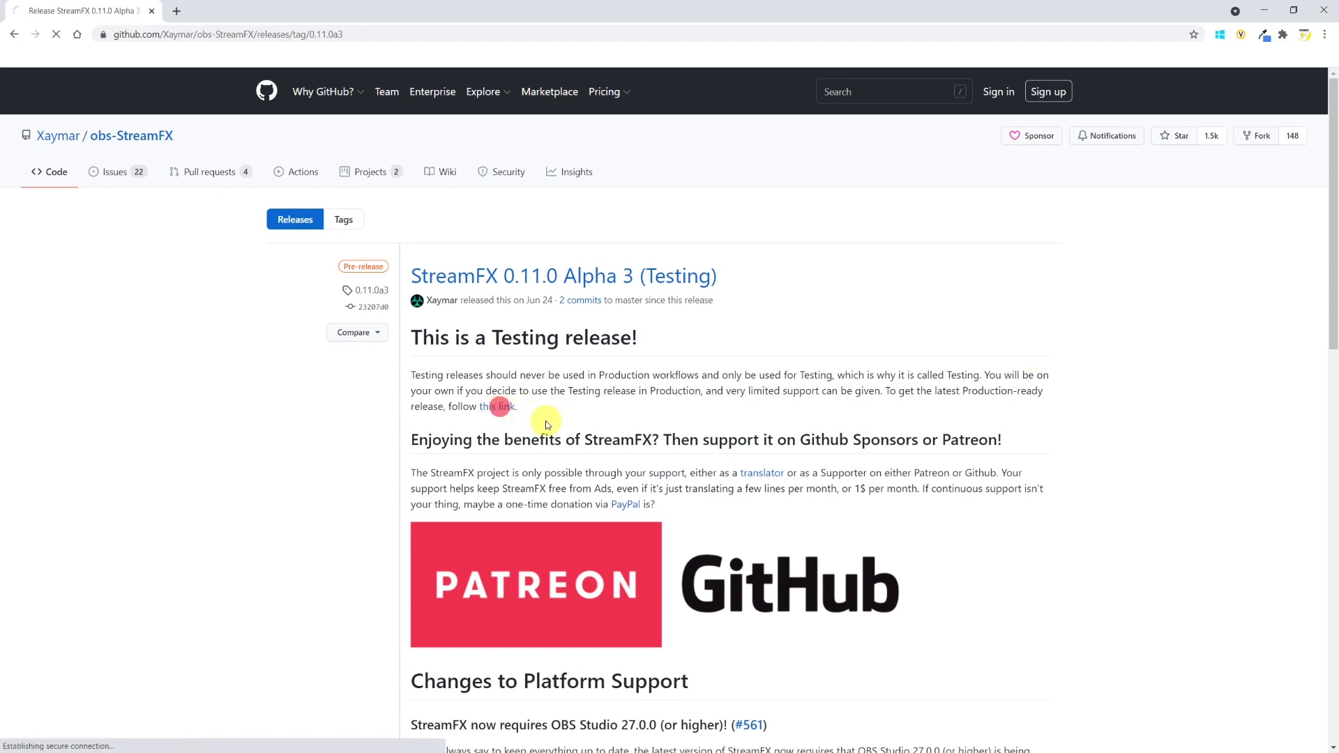
scroll(1067, 495, "down", 6)
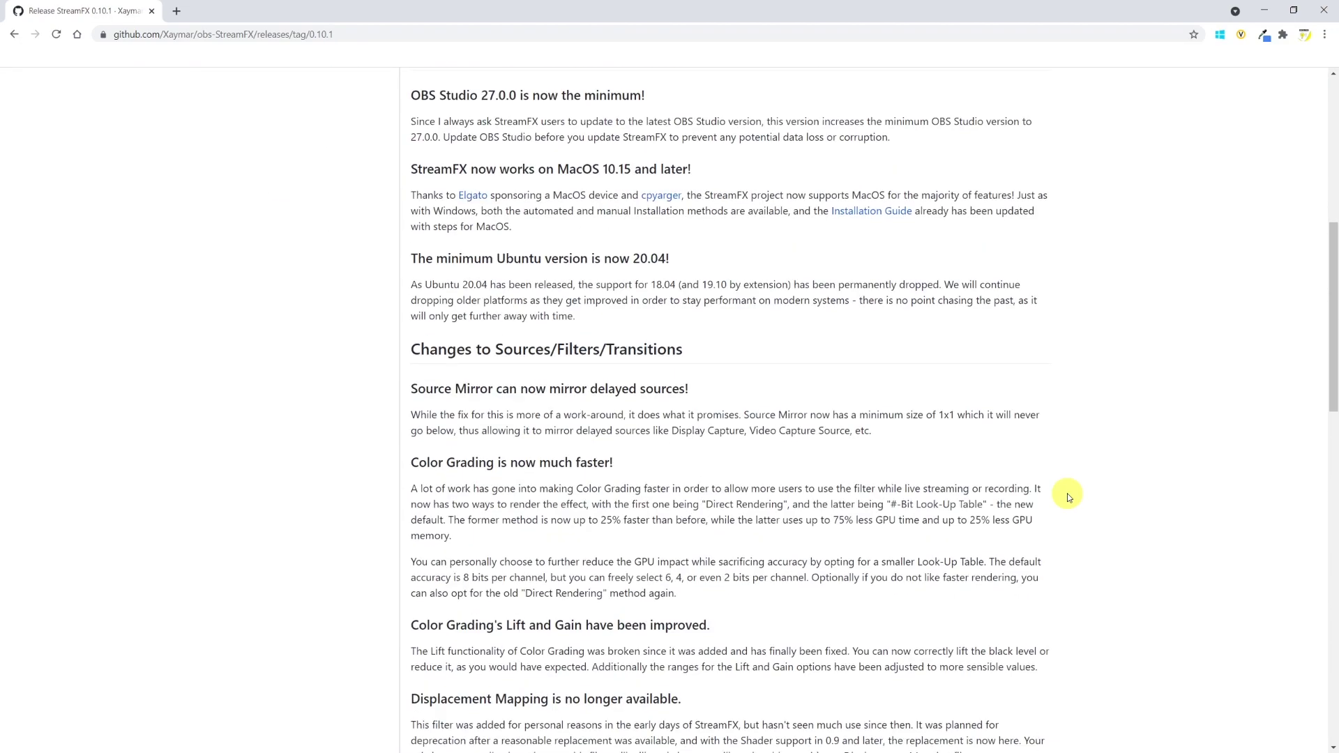
scroll(1067, 492, "down", 15)
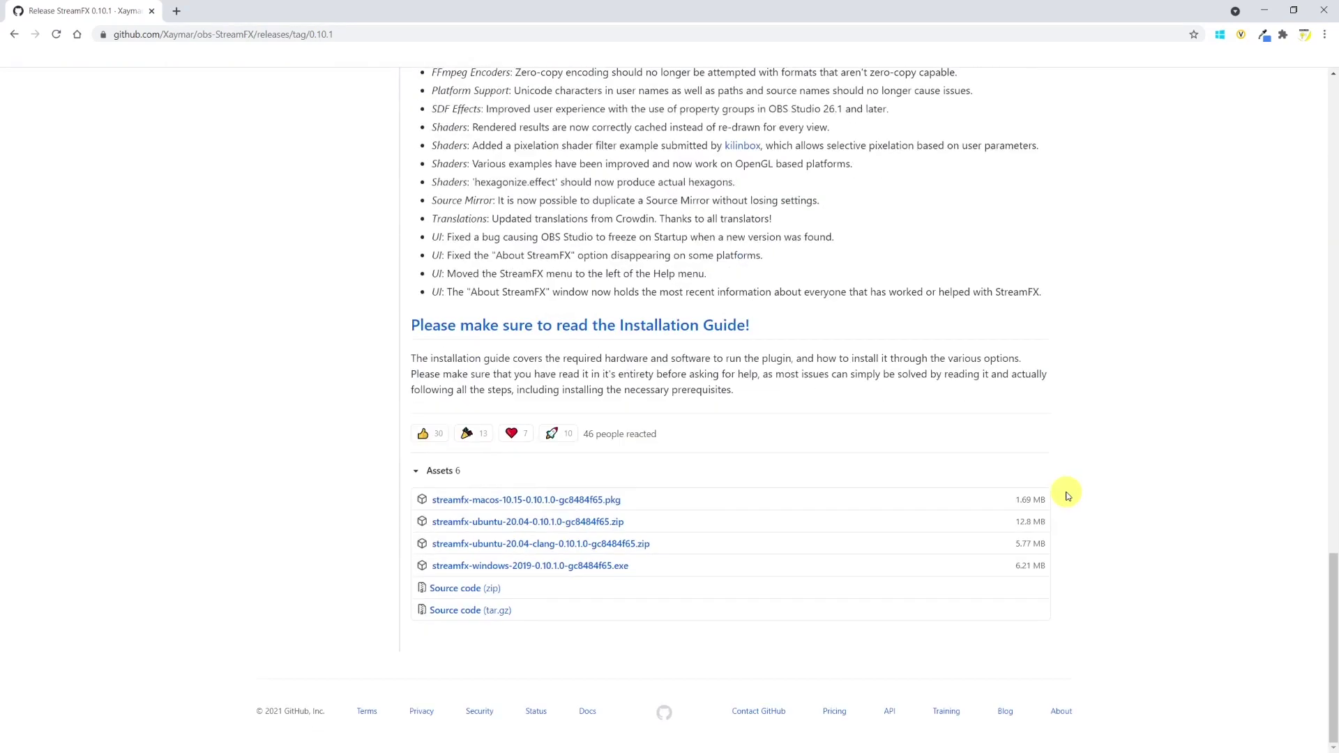
left_click(616, 566)
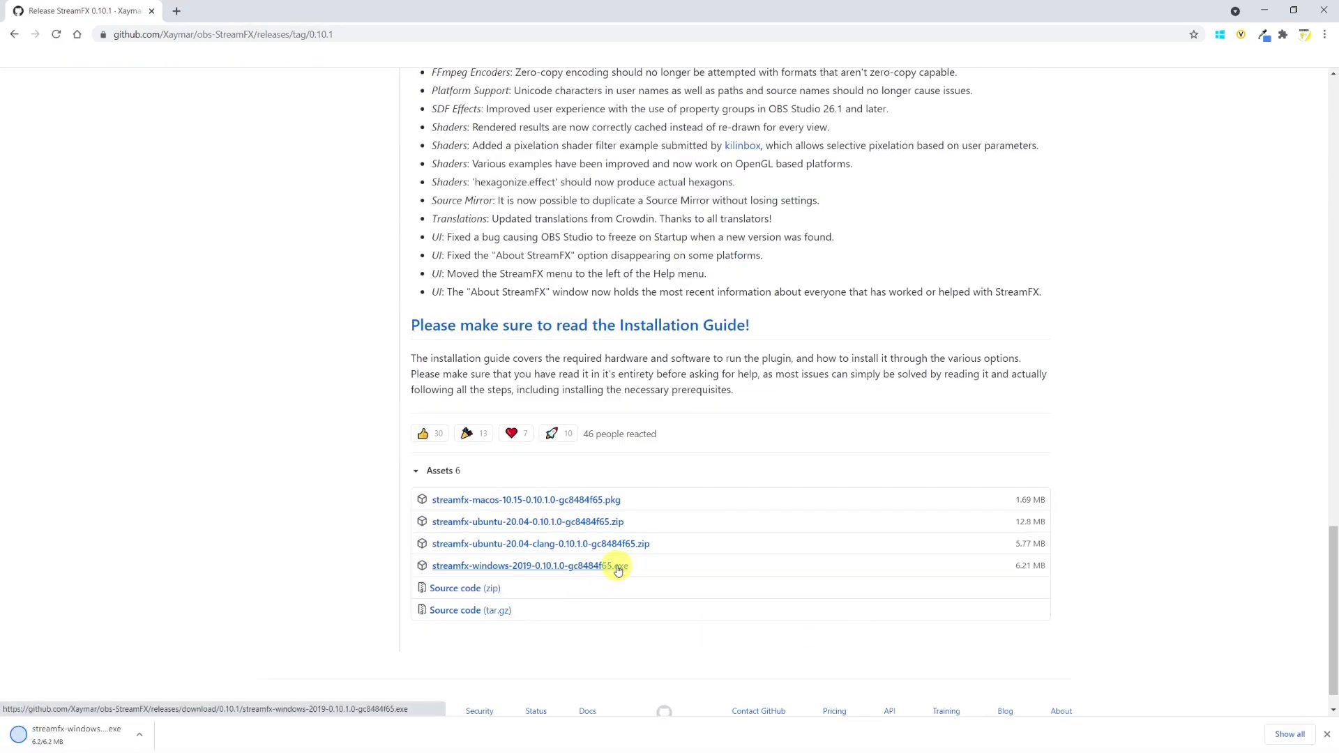
left_click(129, 739)
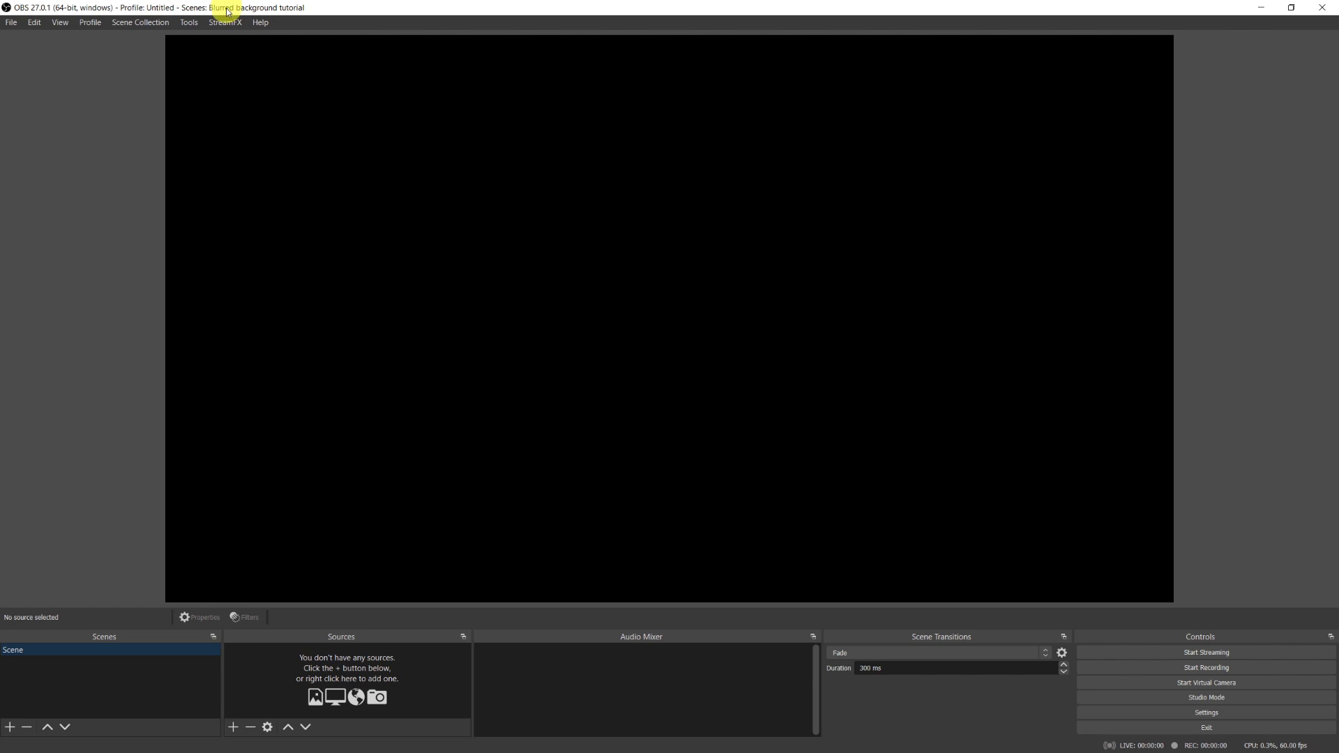
Check the new StreamFX menu, then rename the default scene to Webcam.
left_click(227, 23)
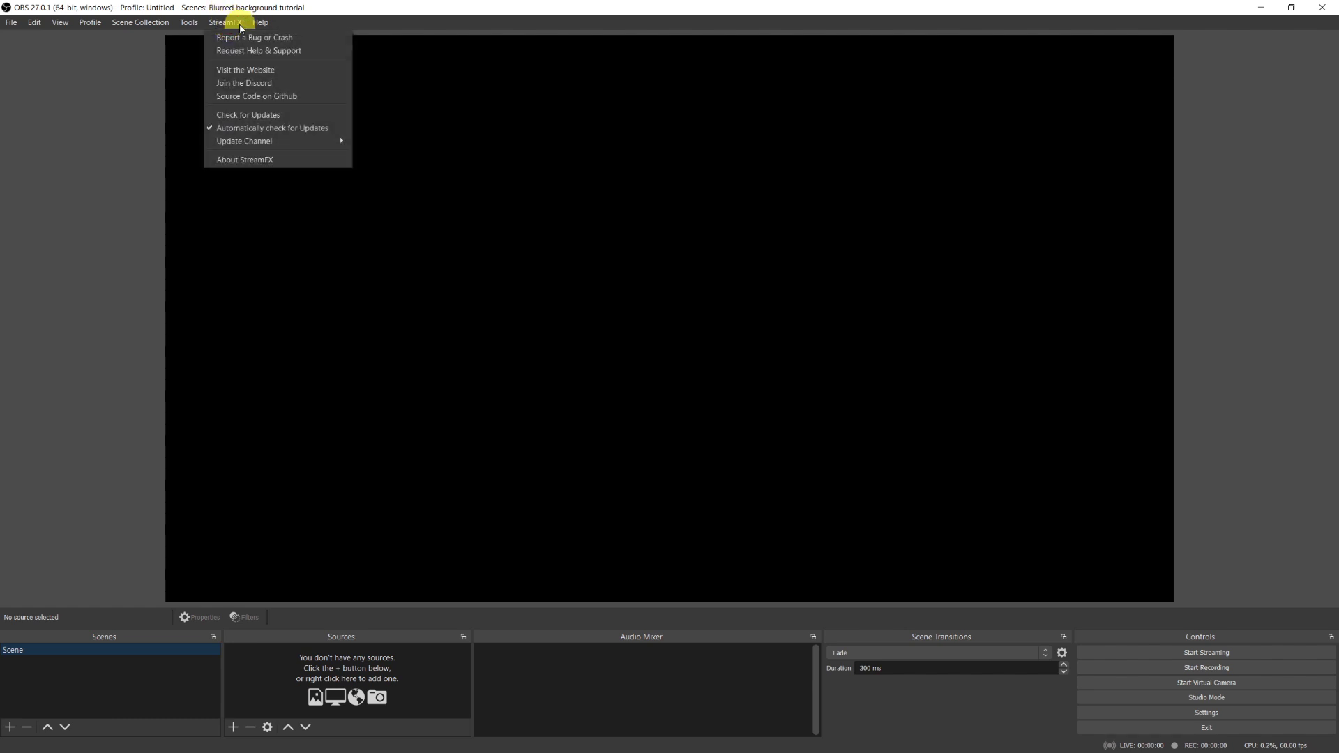
left_click(40, 648)
right_click(41, 648)
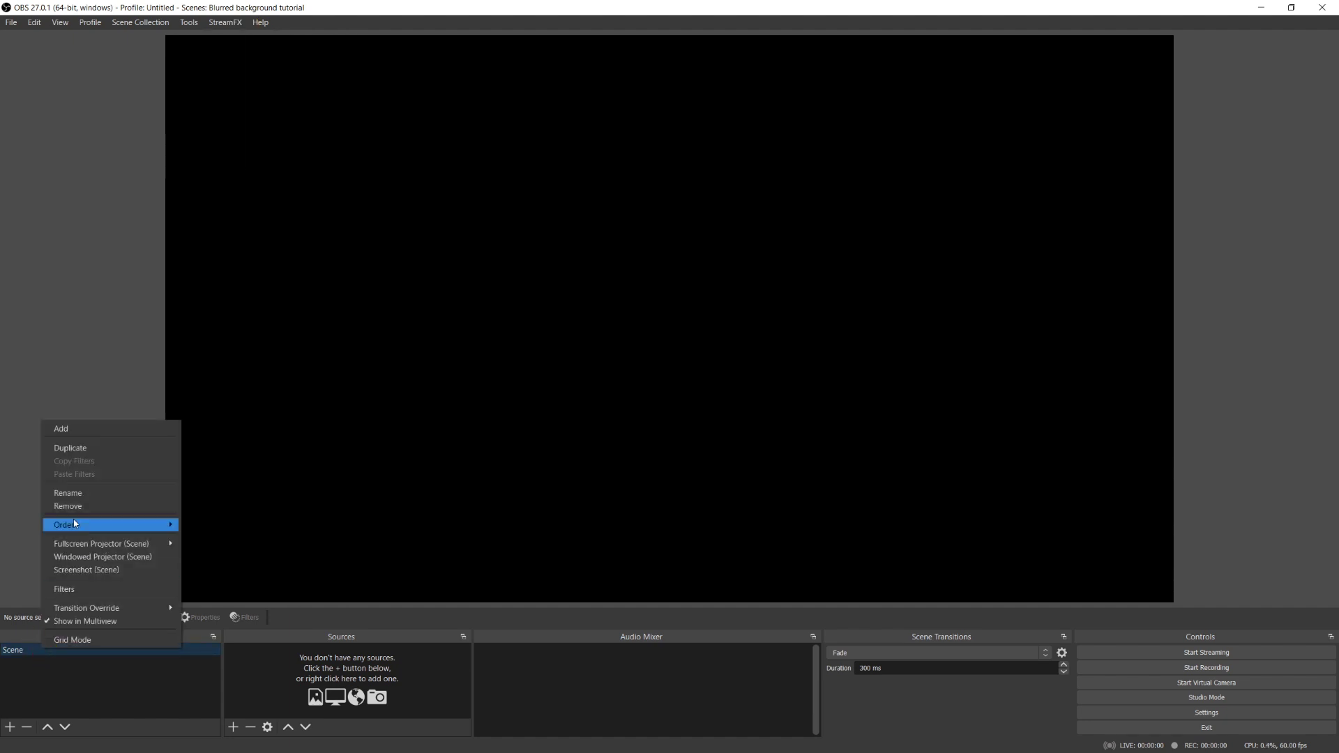
left_click(78, 493)
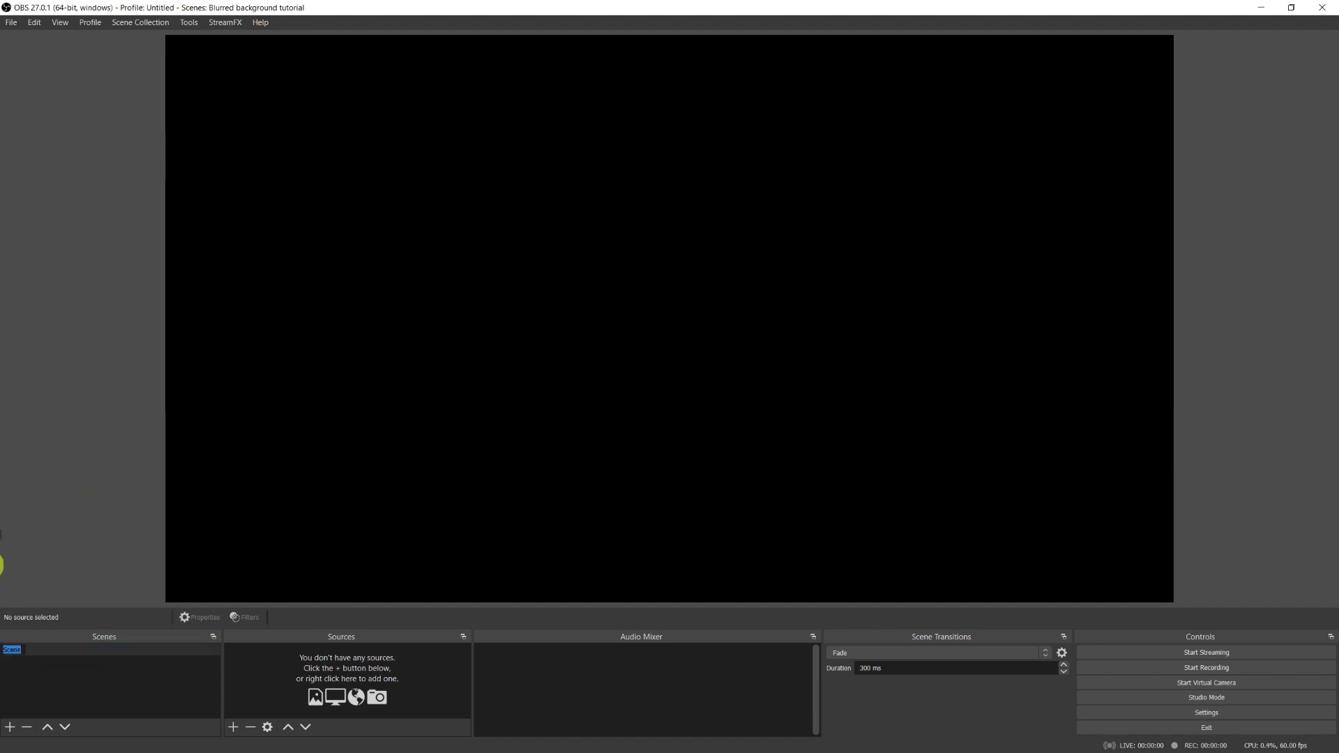
left_click(42, 655)
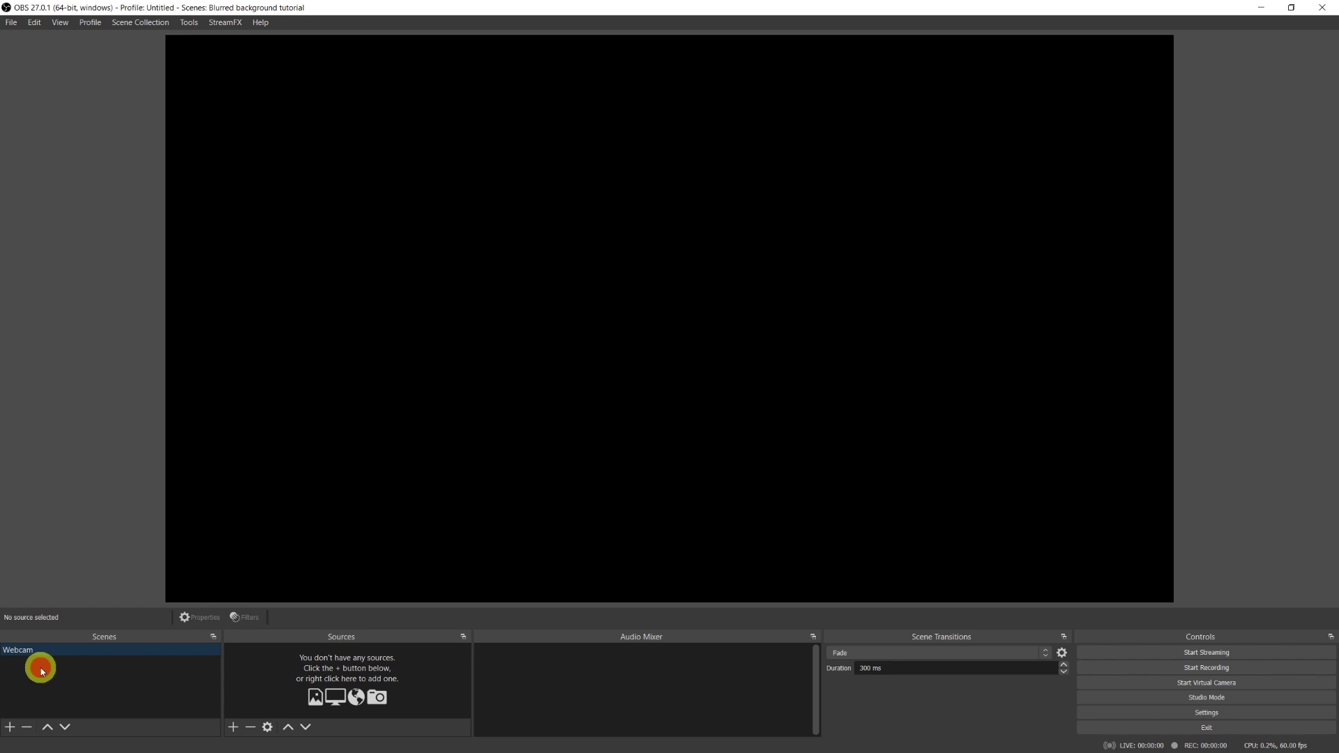
Add a Video Capture Device source using the Cam Link 4K camera.
left_click(232, 726)
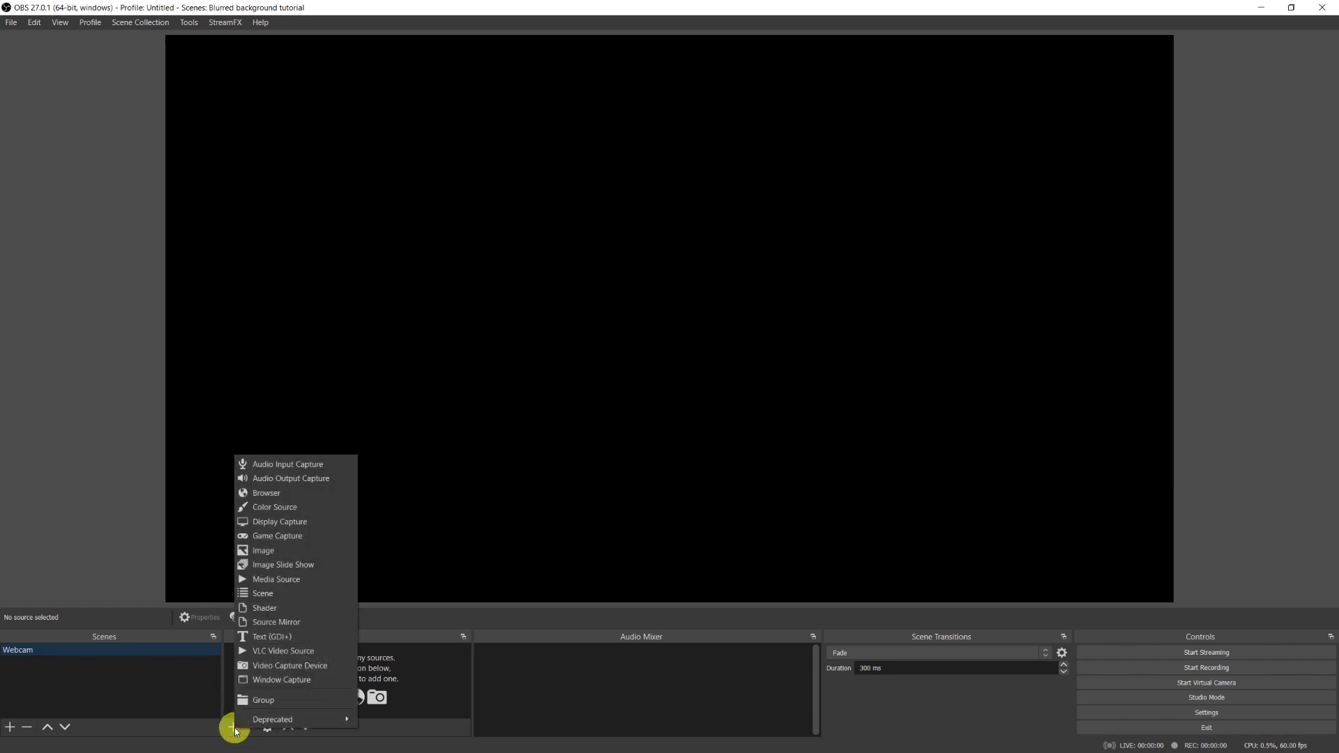
left_click(297, 667)
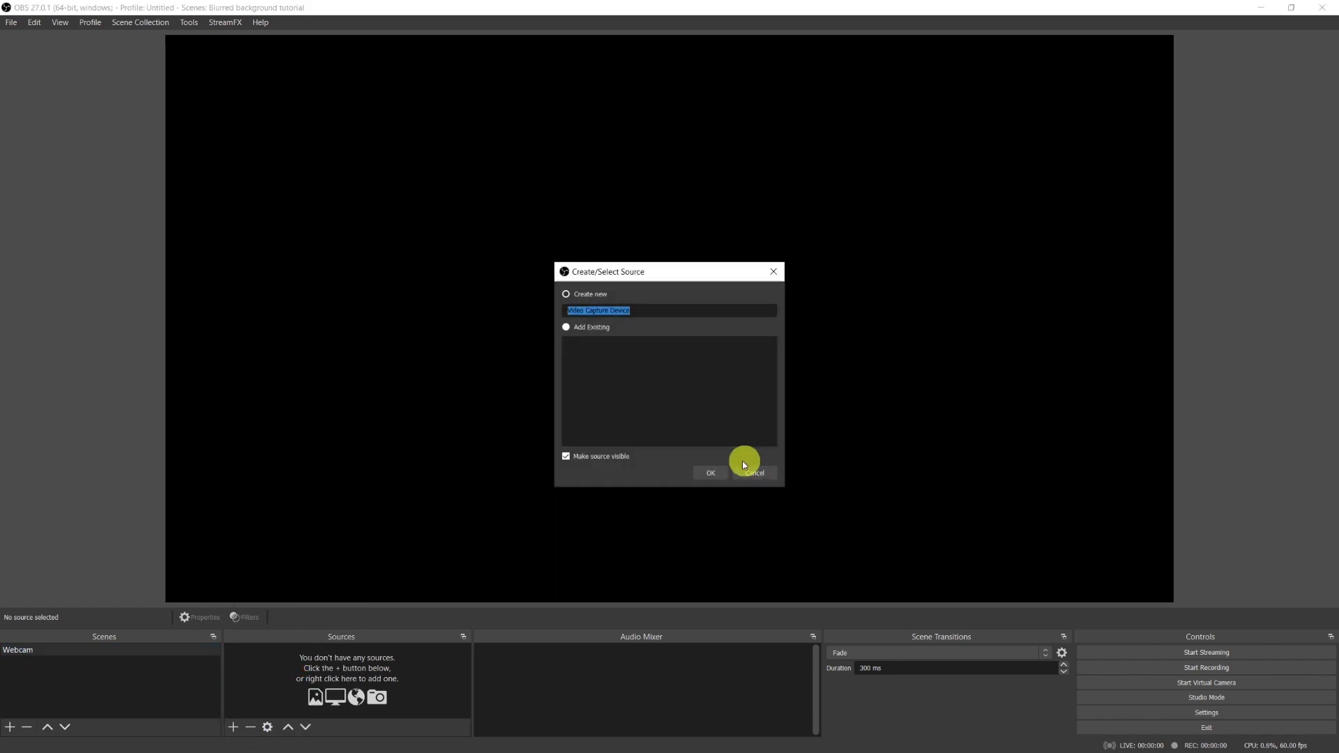
type("Webcam")
left_click(711, 472)
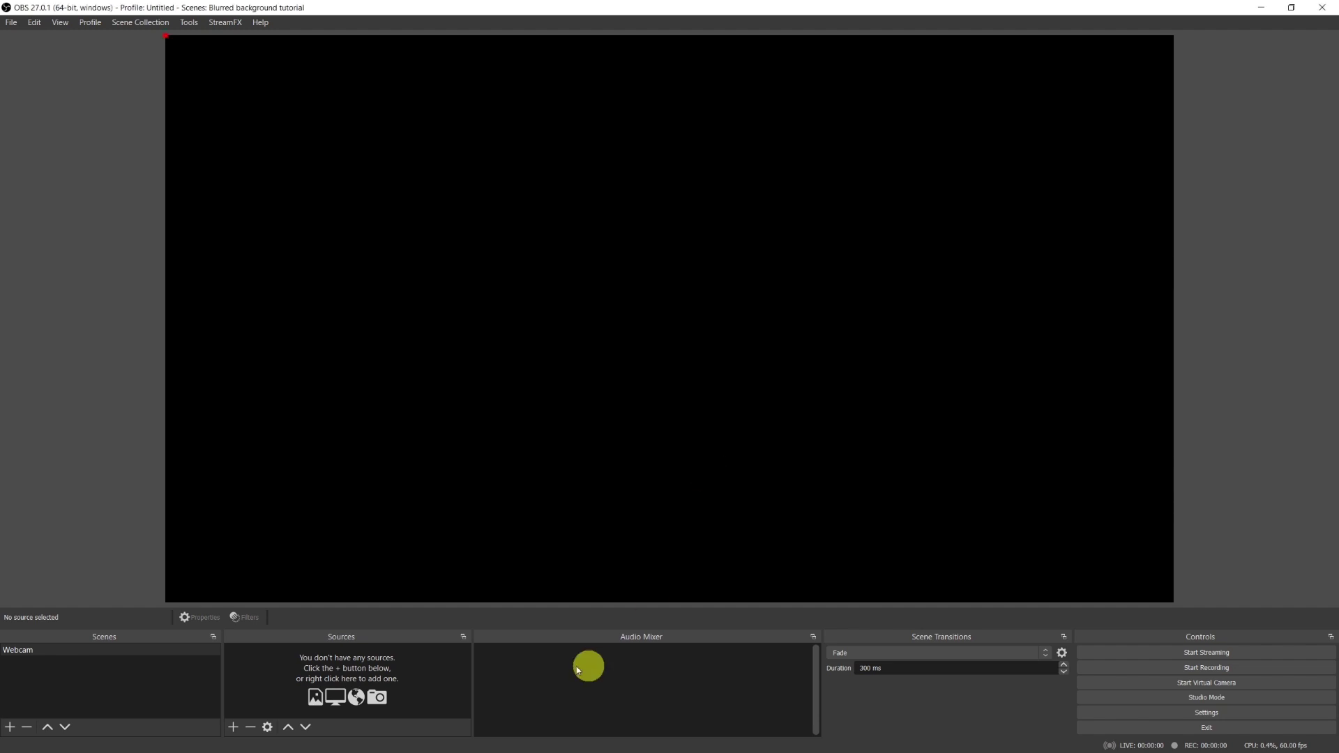
left_click(774, 371)
left_click(740, 399)
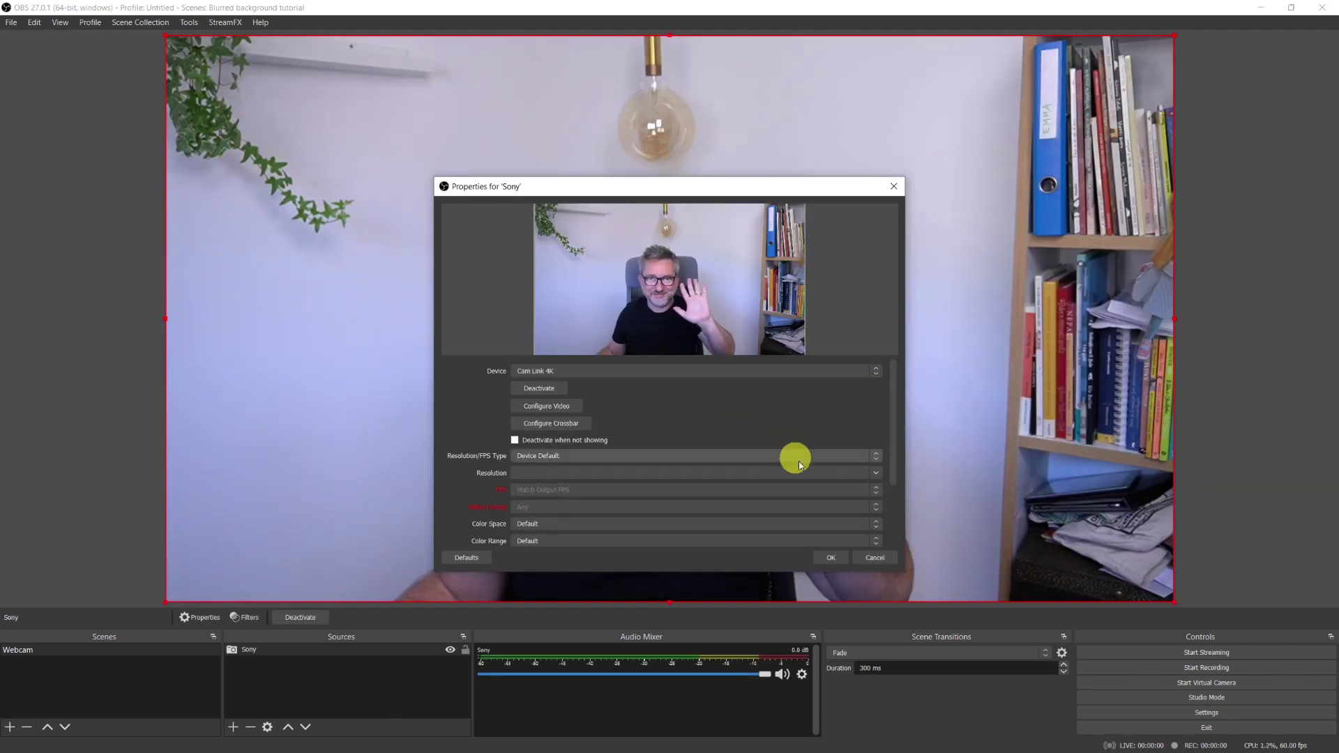
key("Return")
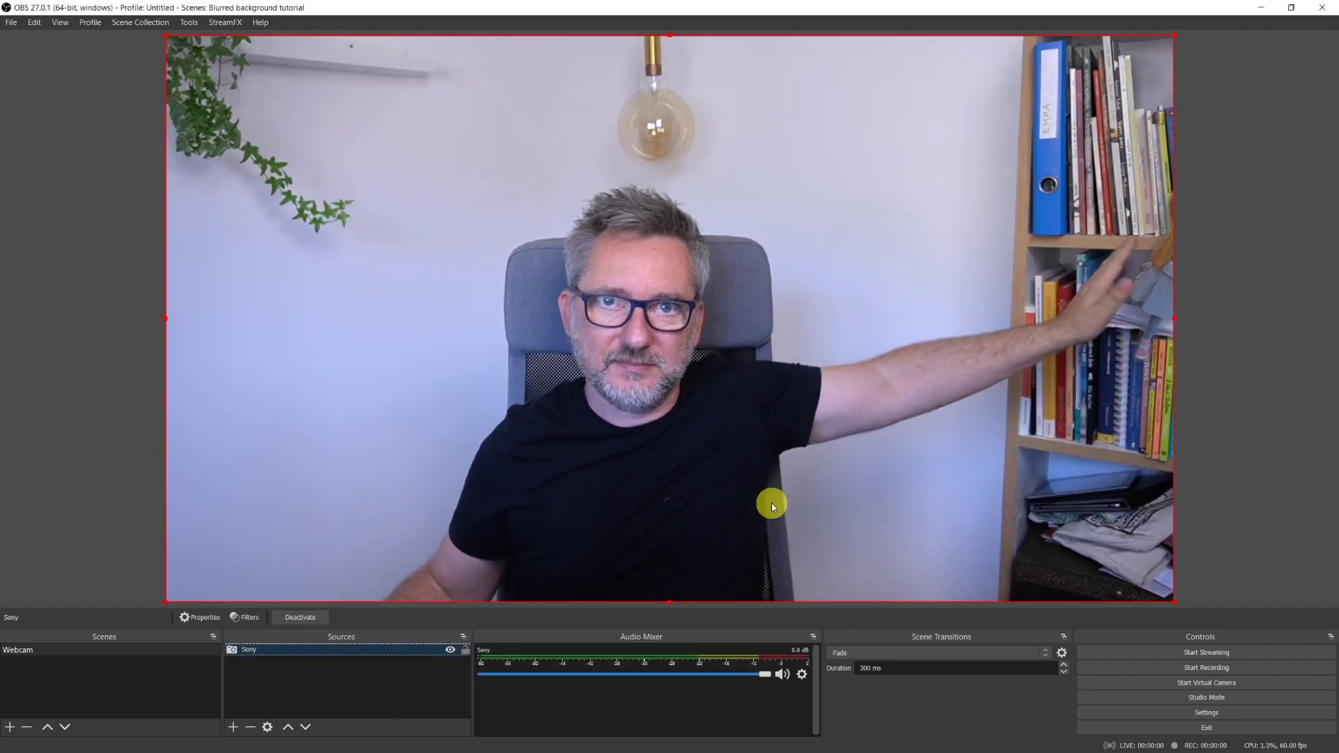
Add a filter named Blur to the Webcam scene.
right_click(44, 649)
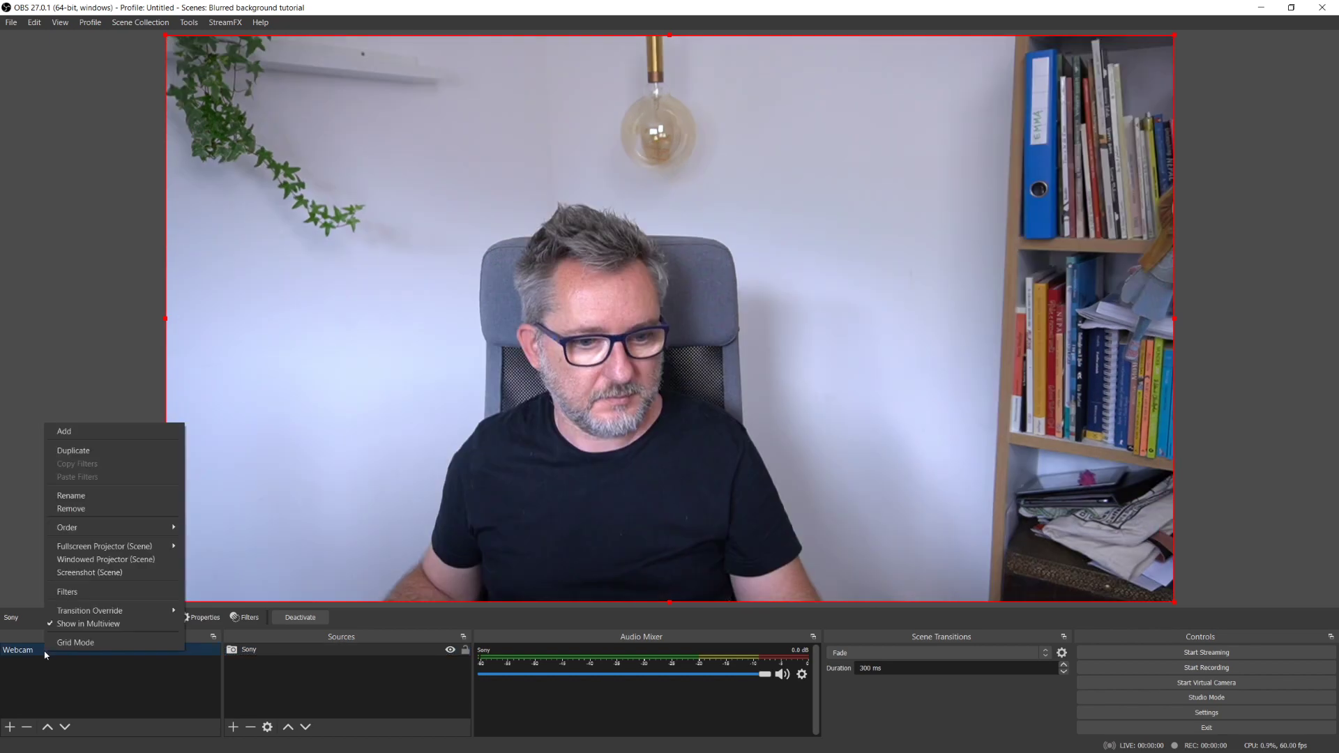
left_click(88, 592)
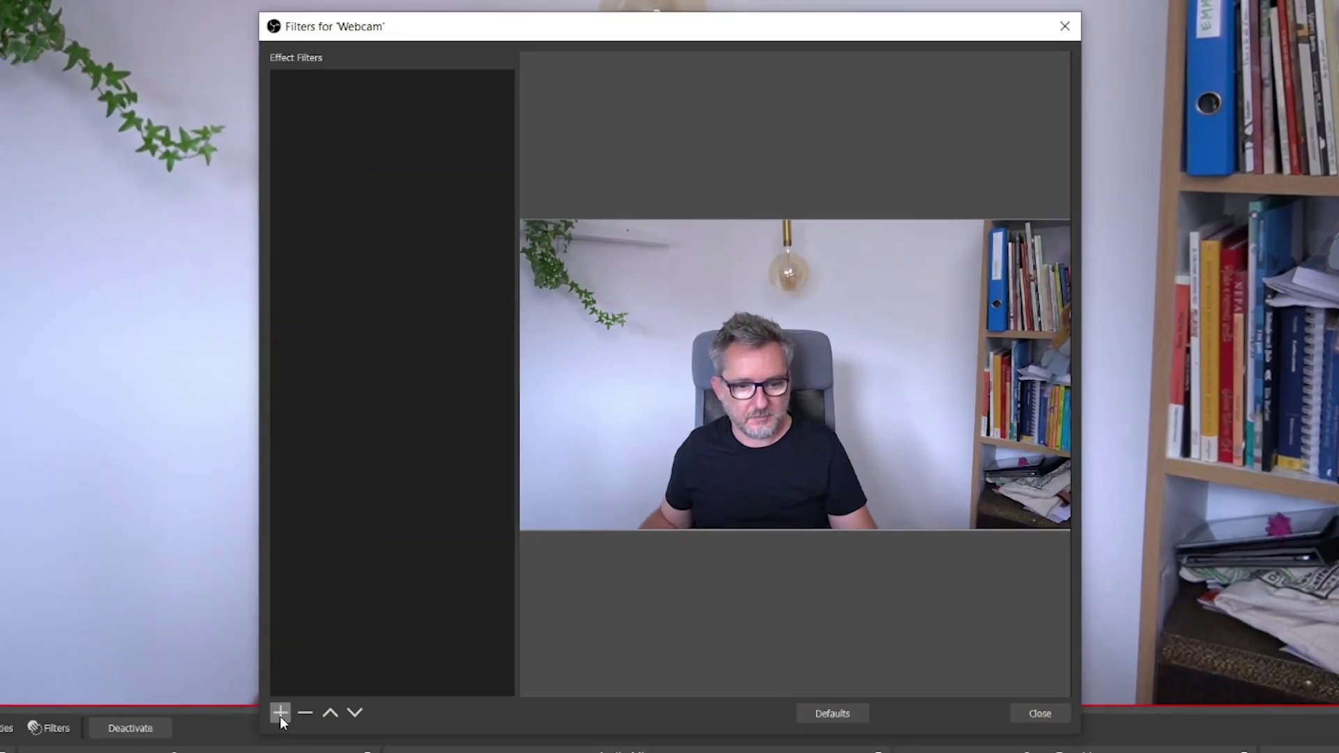
left_click(321, 677)
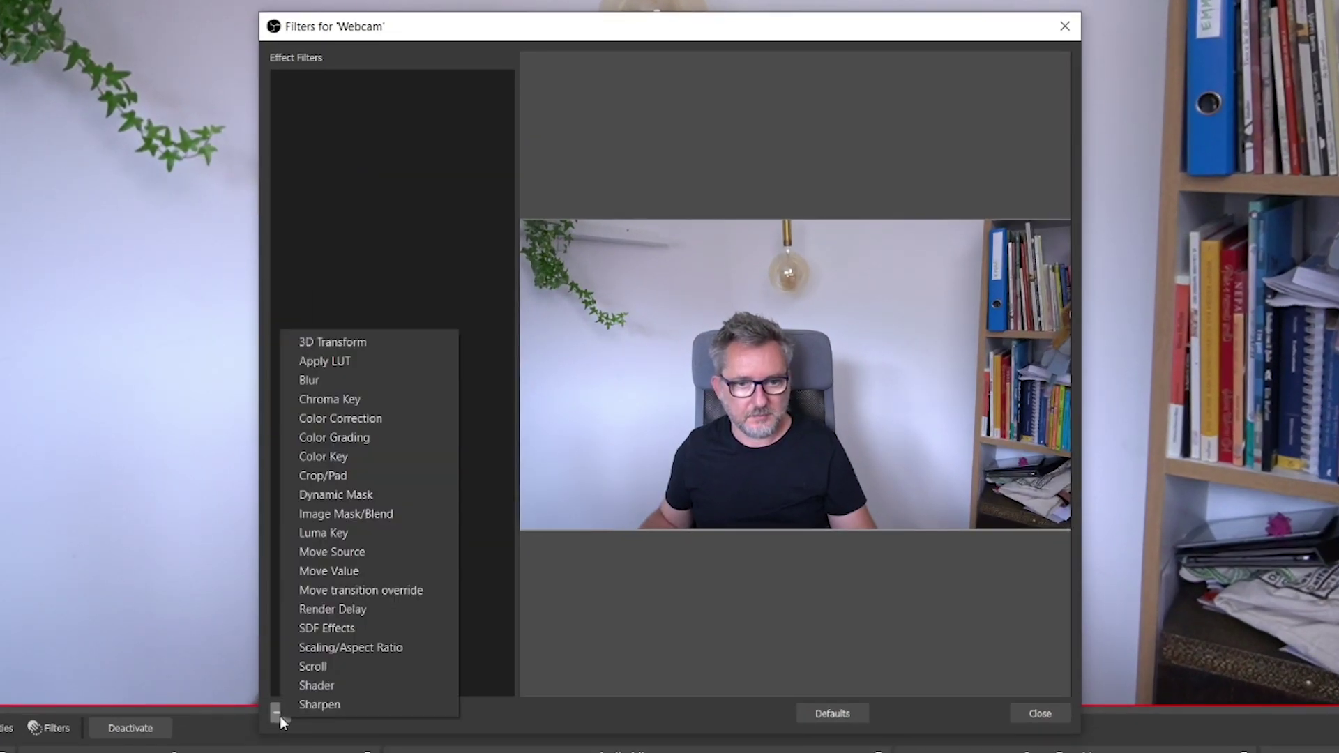
left_click(329, 377)
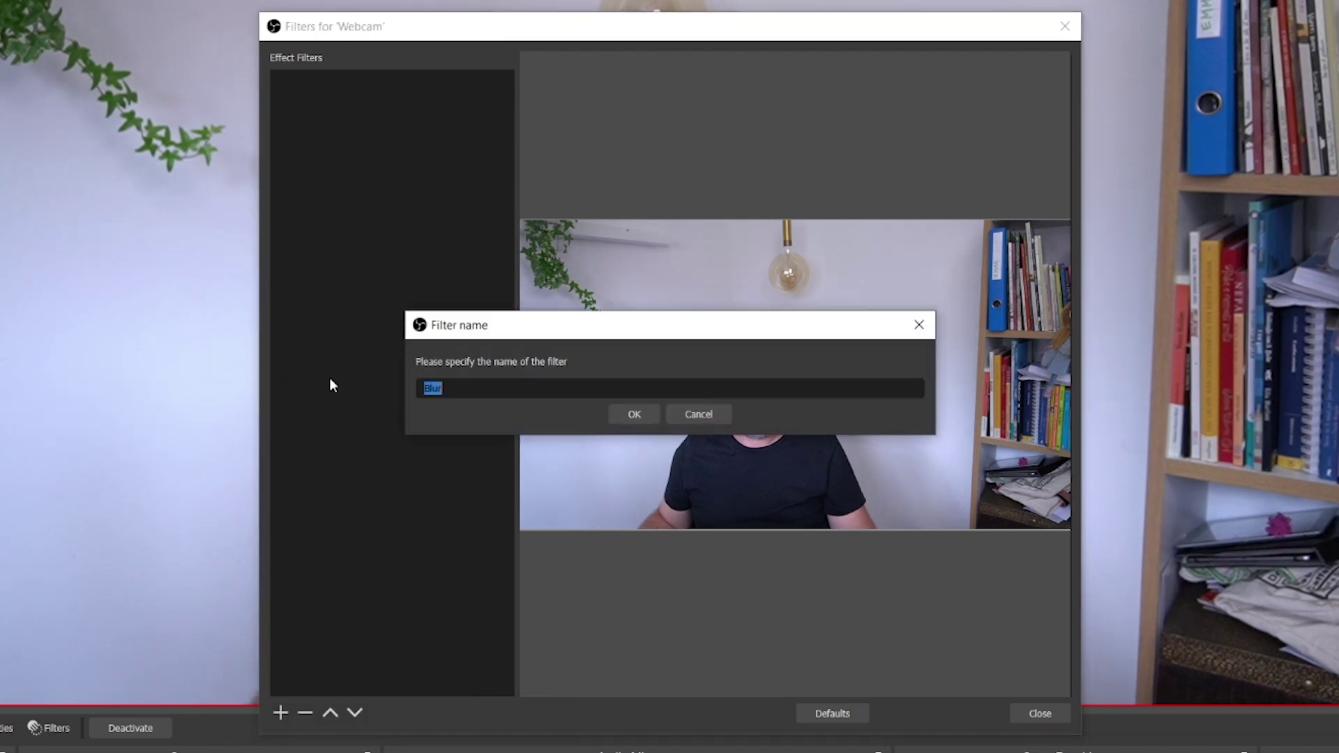
left_click(647, 417)
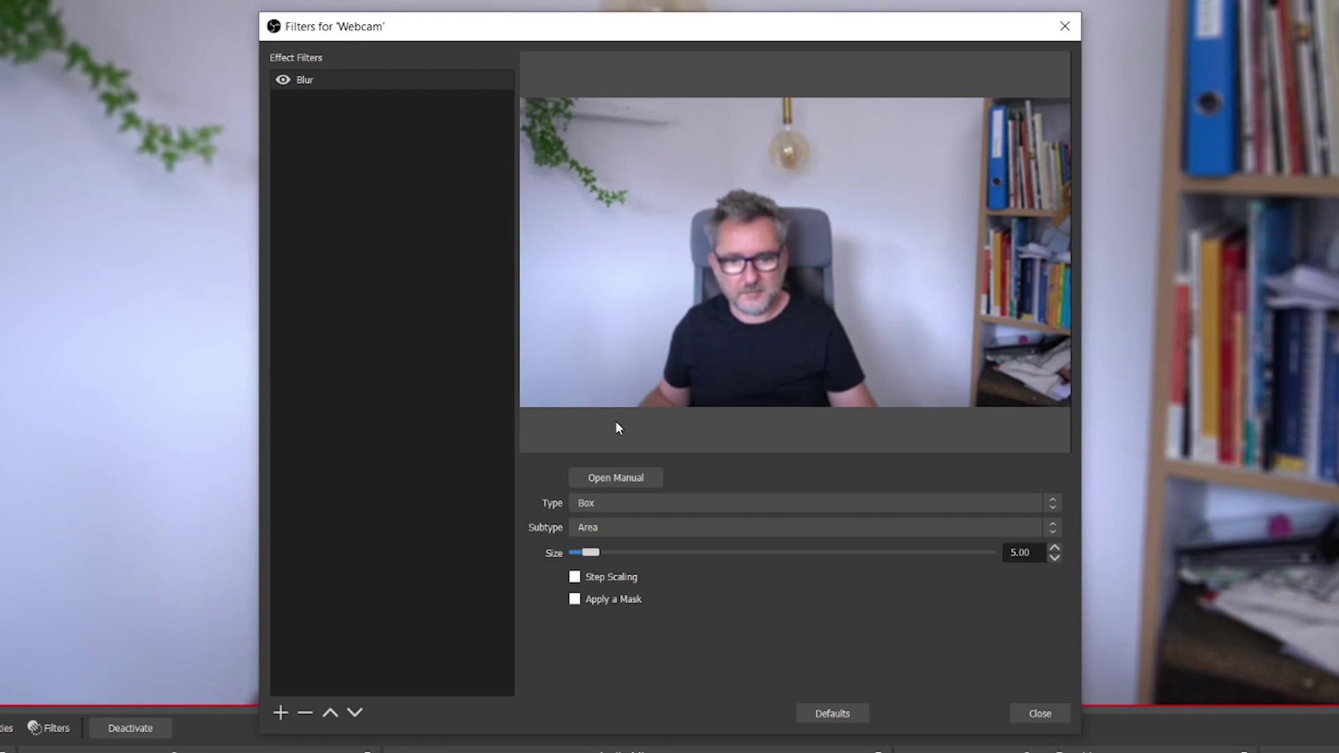
Set the blur to Dual Filtering, subtype Area, size 4.00.
left_click(1051, 504)
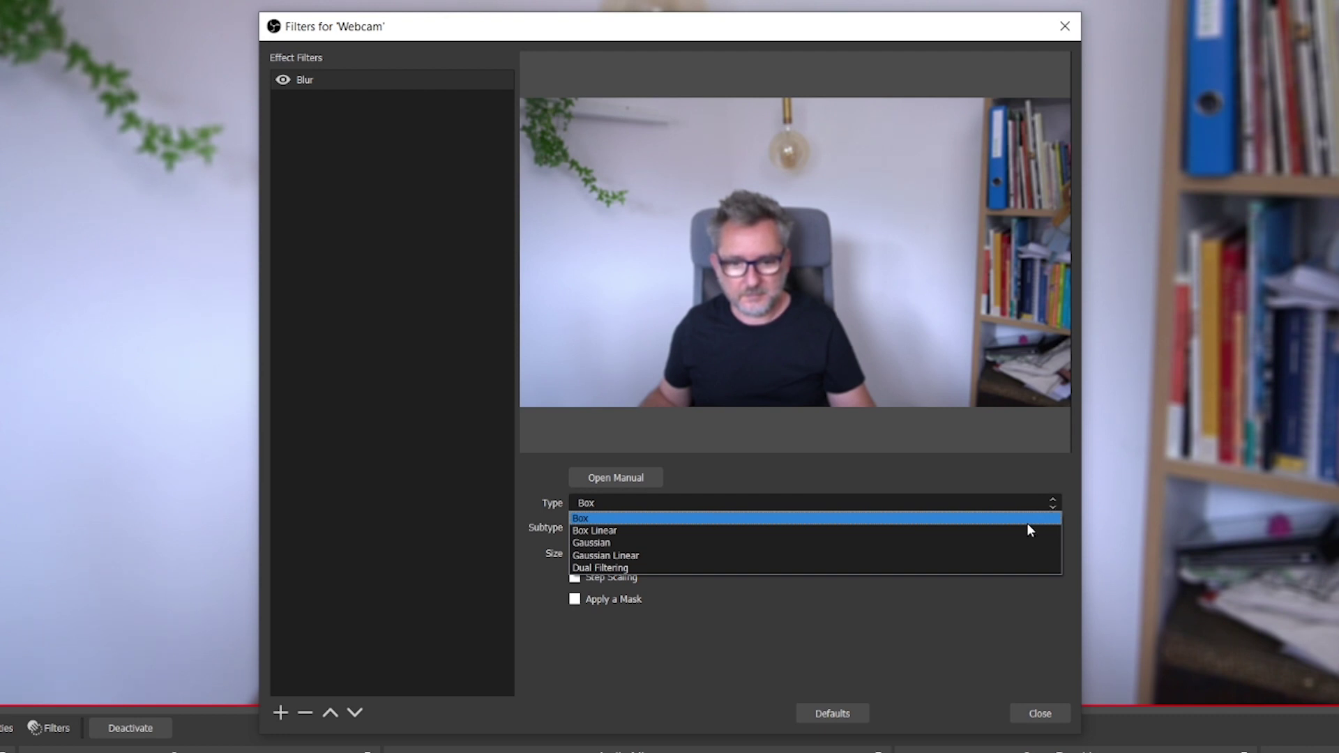
left_click(1002, 566)
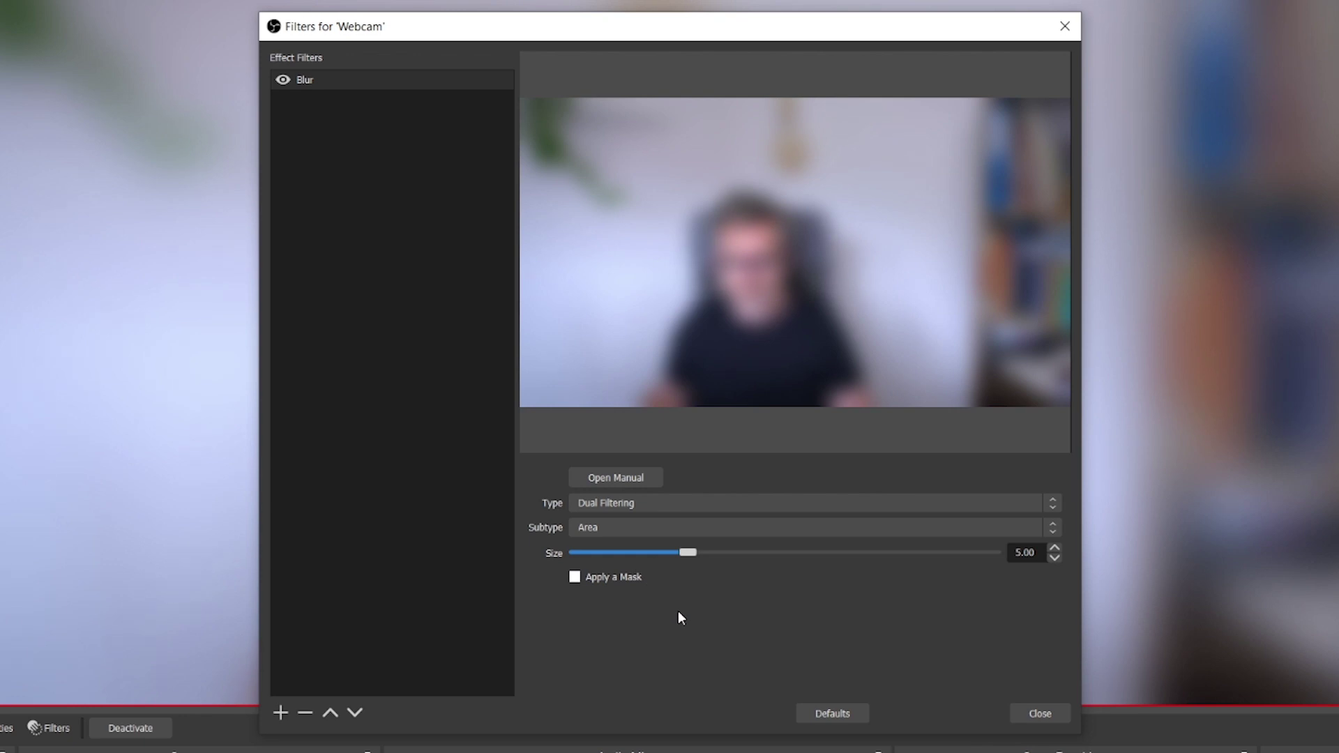
left_click(1052, 528)
left_click(1052, 527)
left_click_drag(686, 554, 653, 553)
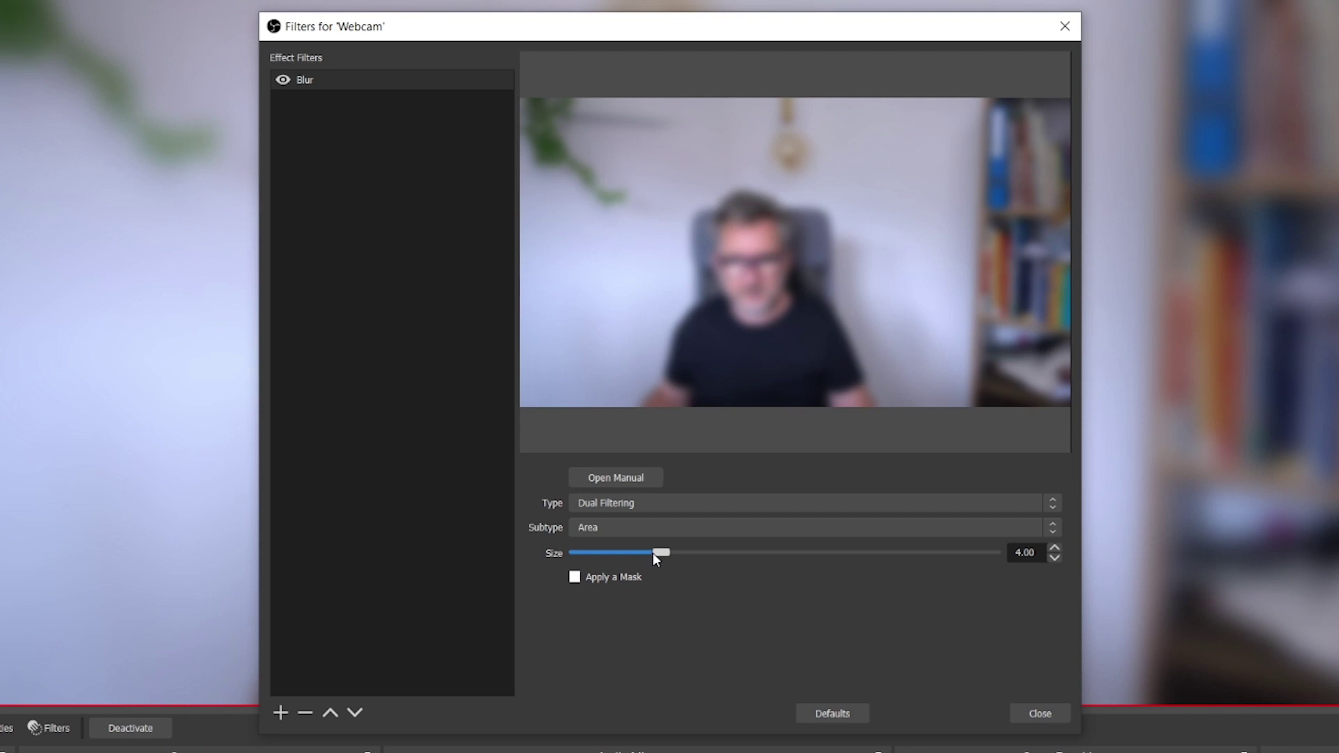
Turn on Apply a Mask with the Region mask type.
left_click(575, 577)
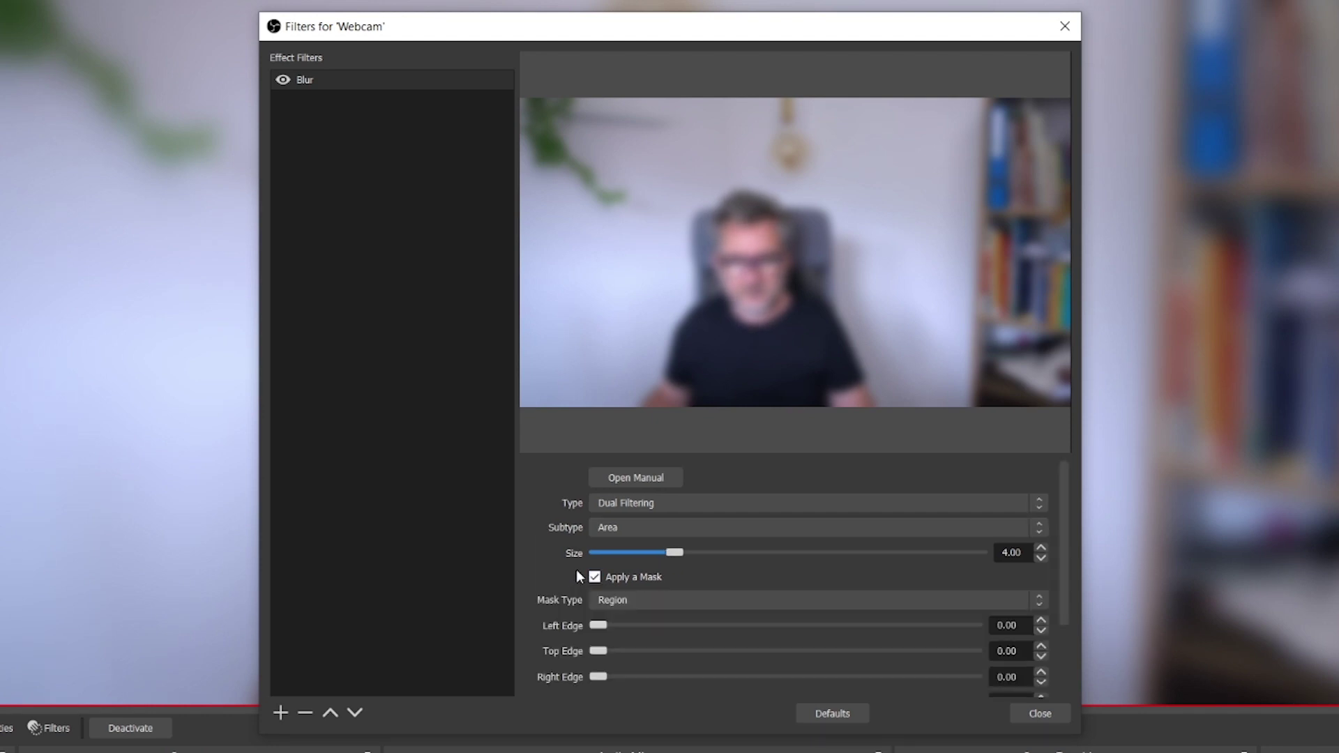
scroll(576, 569, "down", 1)
left_click(1040, 542)
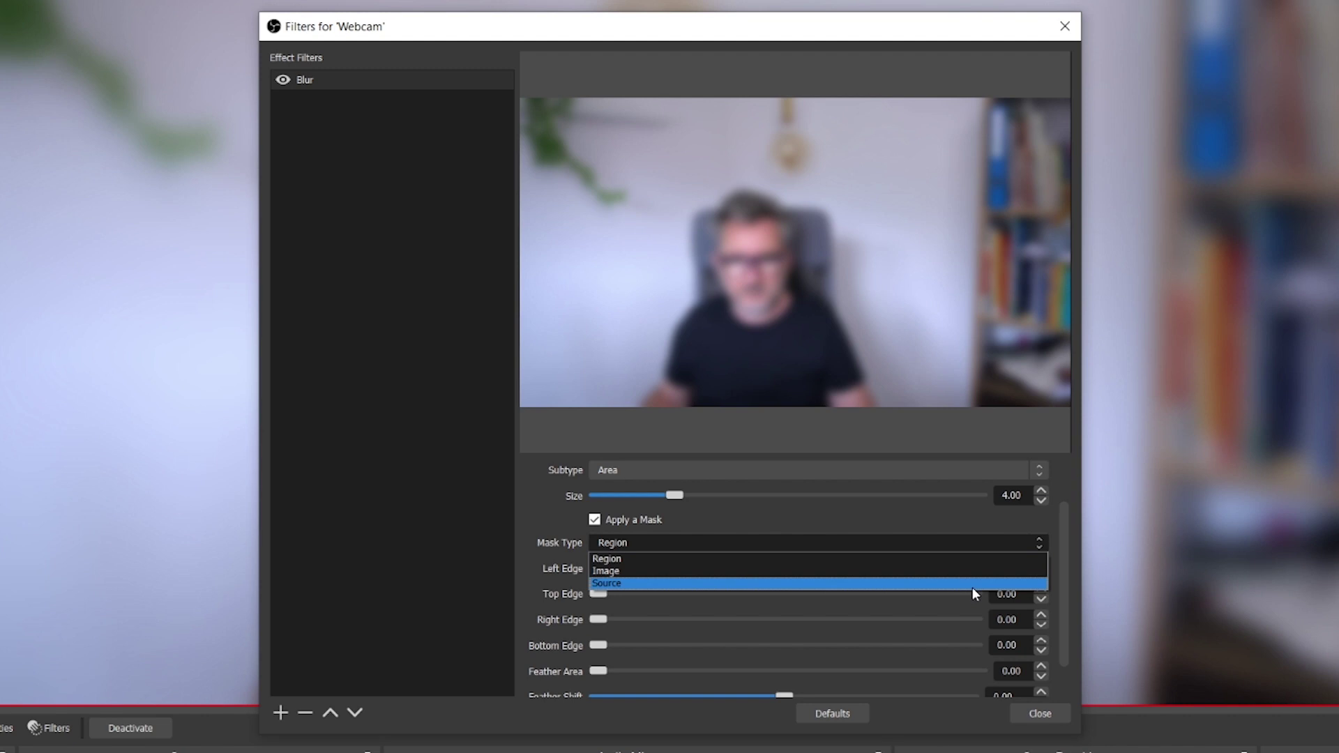
left_click(926, 559)
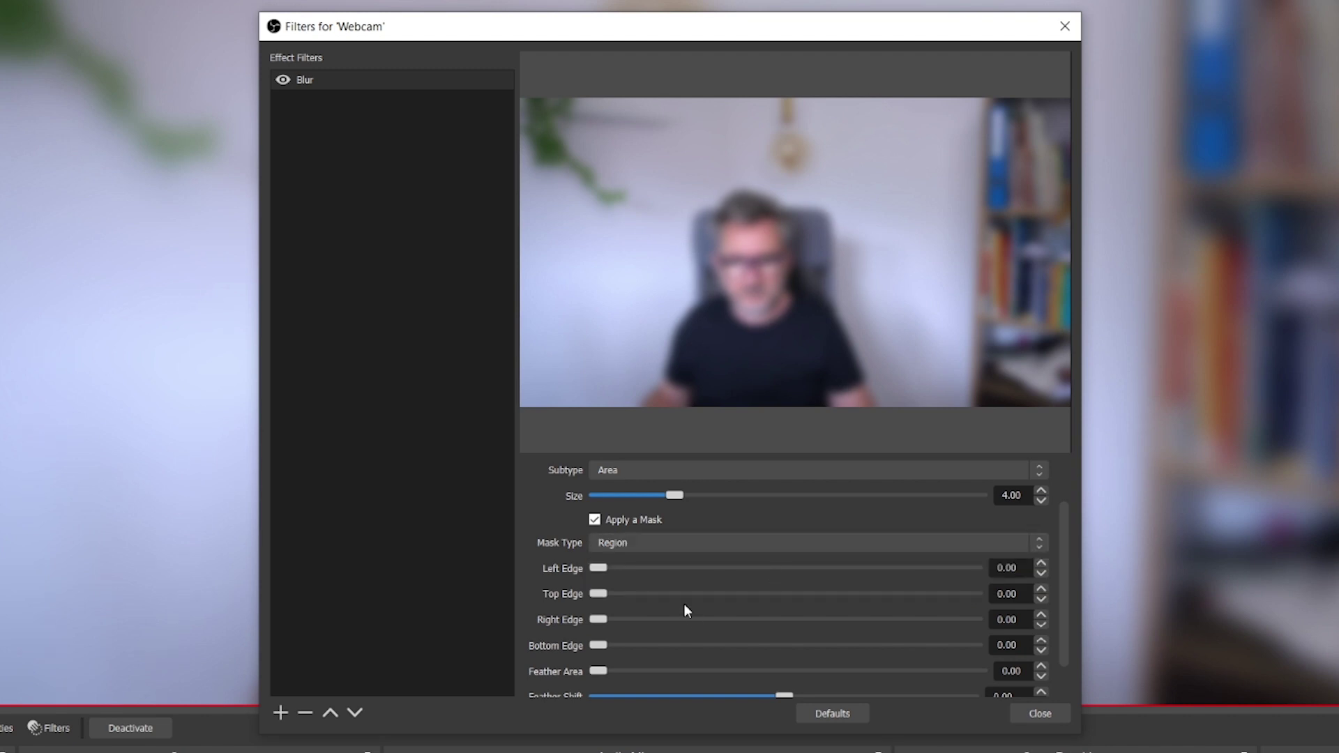
Pull in the mask's left, top and right edges, leave bottom at 0, and invert the region.
scroll(601, 533, "down", 1)
left_click_drag(601, 533, 667, 528)
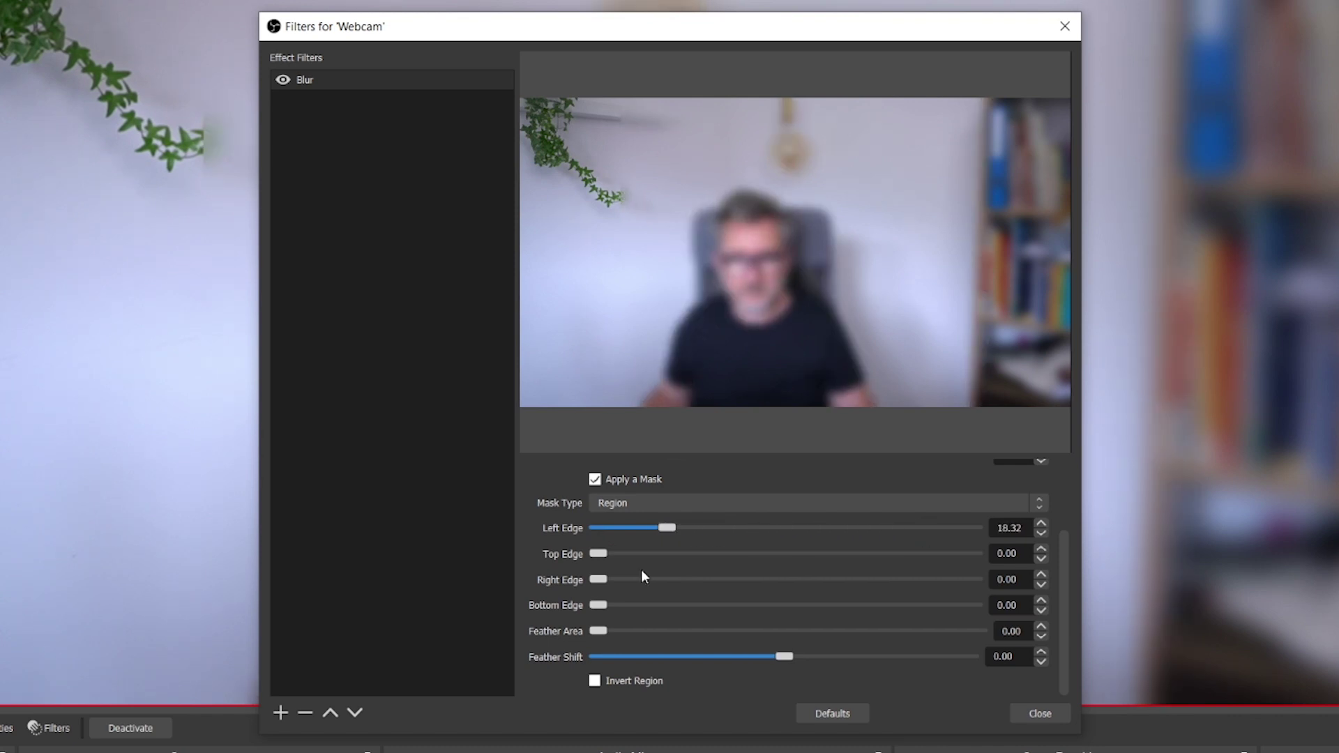
left_click_drag(598, 554, 692, 559)
left_click_drag(592, 576, 721, 576)
mouse_move(599, 604)
left_mouse_down()
mouse_move(625, 607)
mouse_move(577, 610)
left_mouse_up()
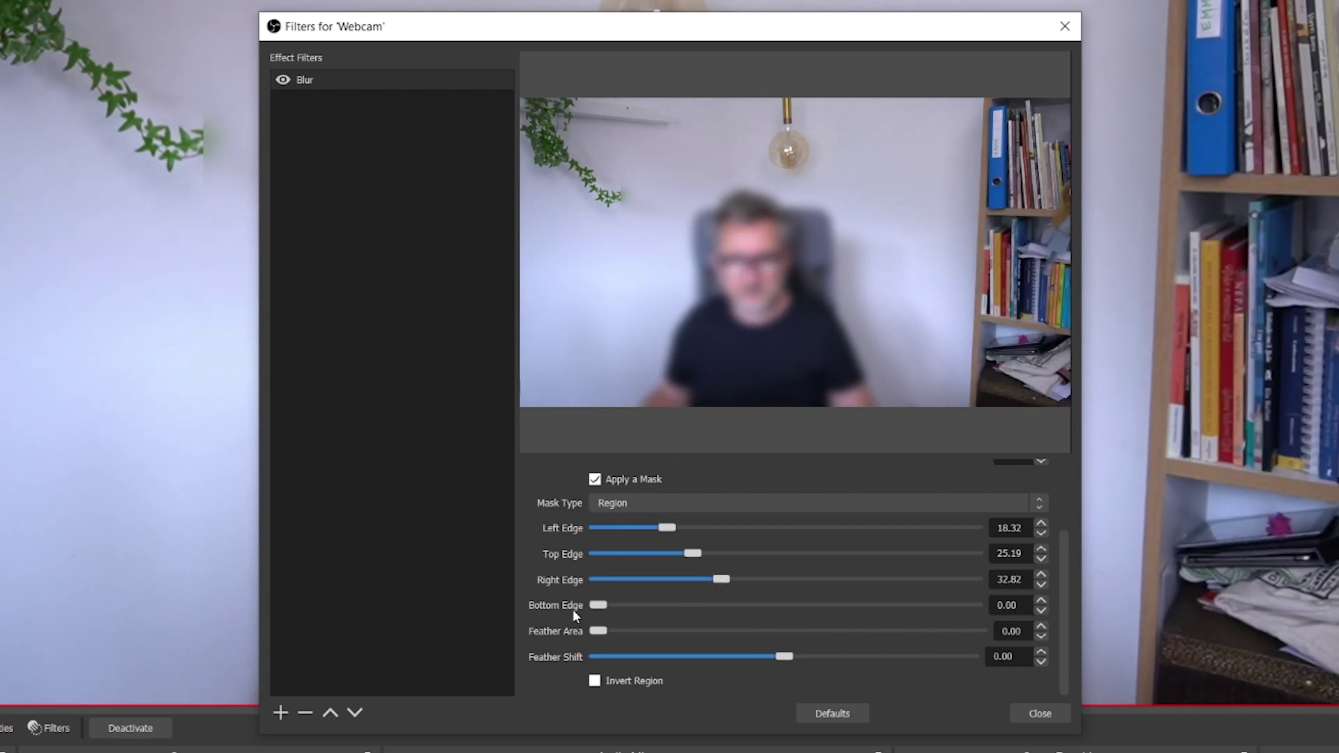
left_click(594, 680)
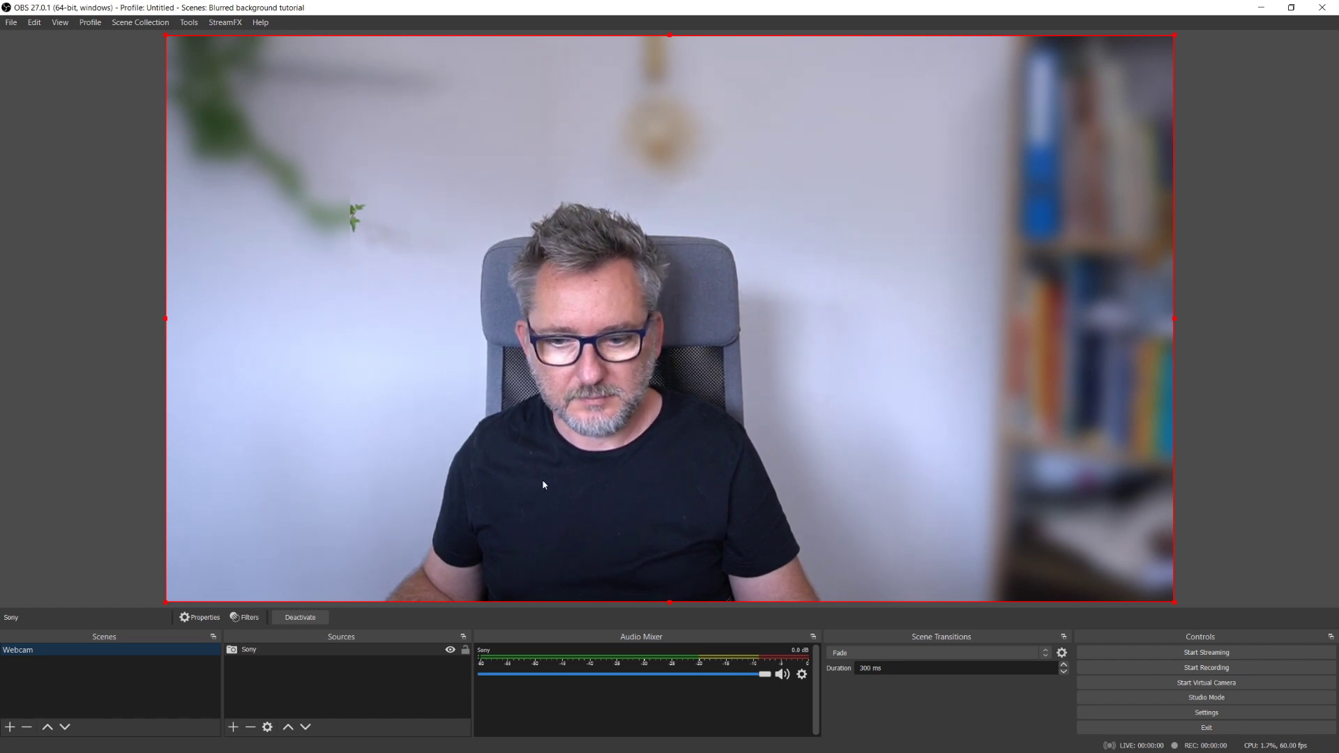
Set Feather Area 12.81 and Feather Shift -30.59 on the Webcam blur mask.
double_click(33, 650)
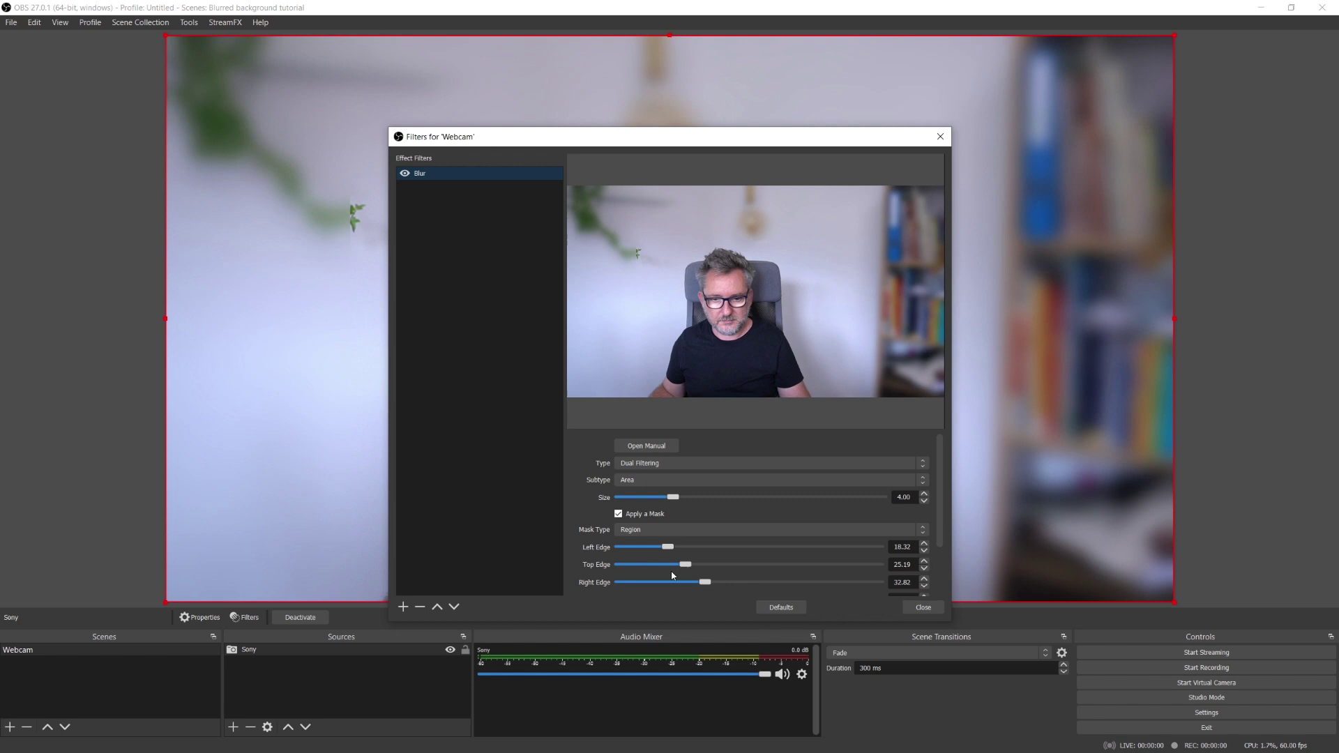
scroll(675, 566, "down", 3)
left_click_drag(621, 551, 687, 551)
left_click_drag(748, 568, 721, 574)
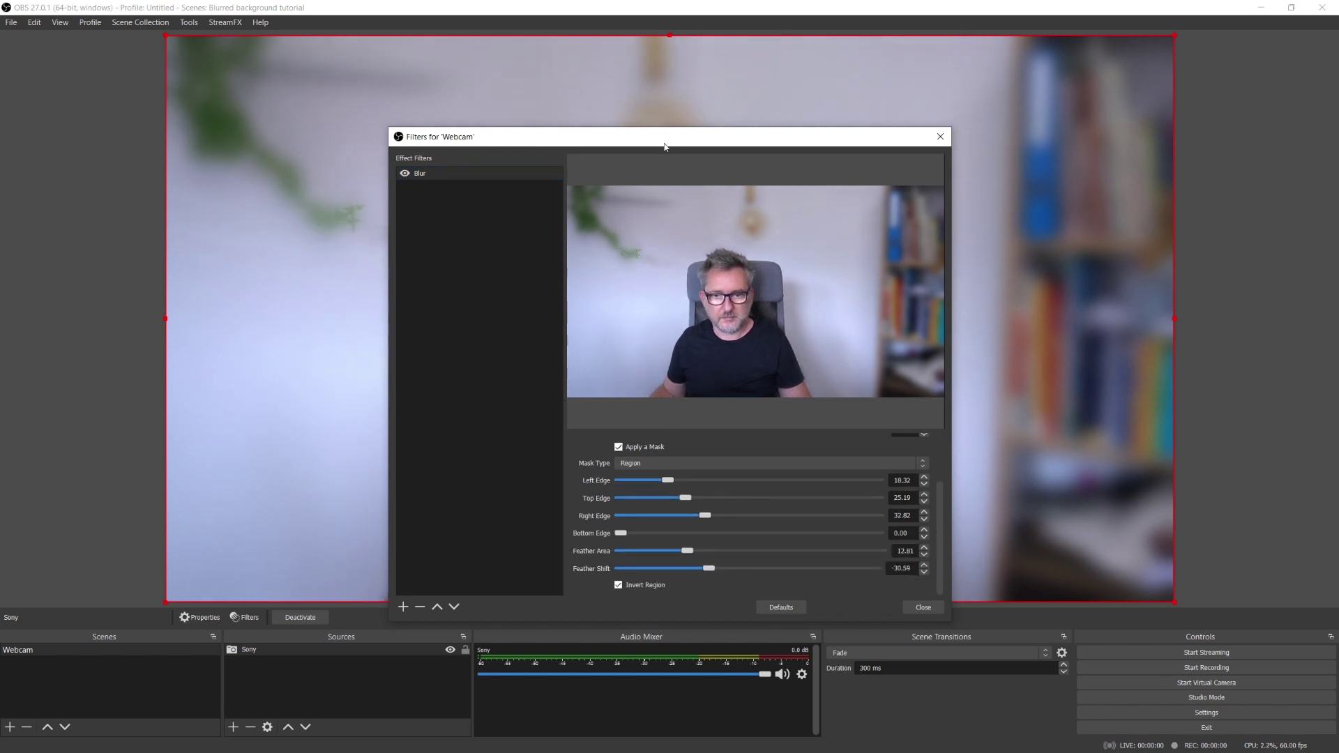
left_click_drag(663, 145, 1051, 127)
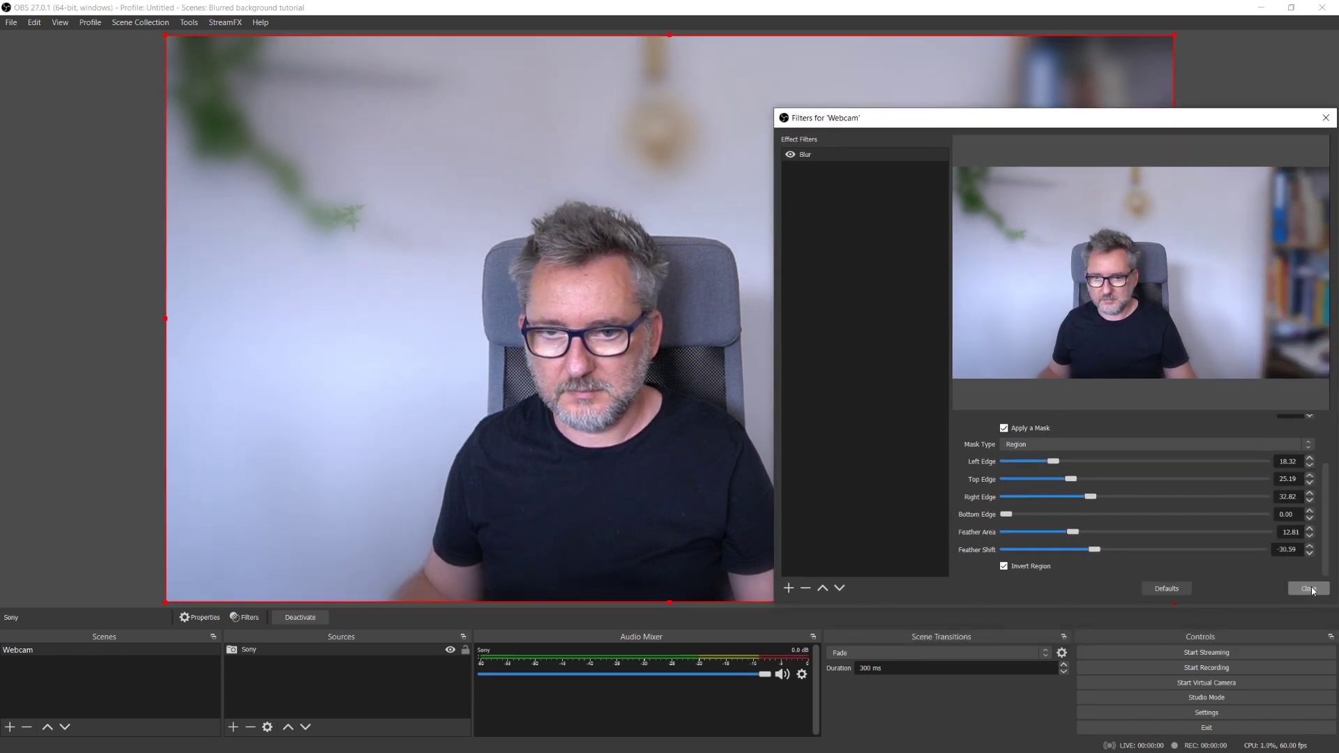
left_click(1310, 589)
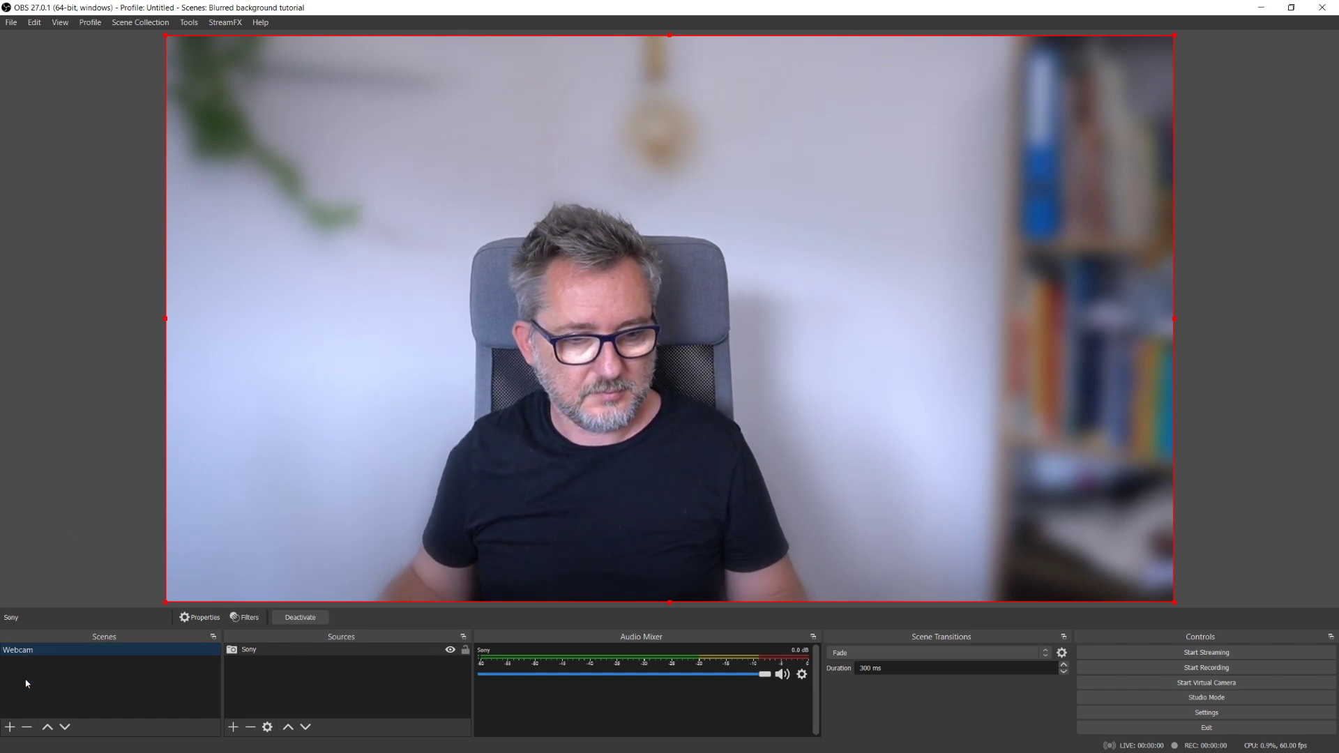
Delete the existing Blur filter from the Webcam scene.
right_click(29, 652)
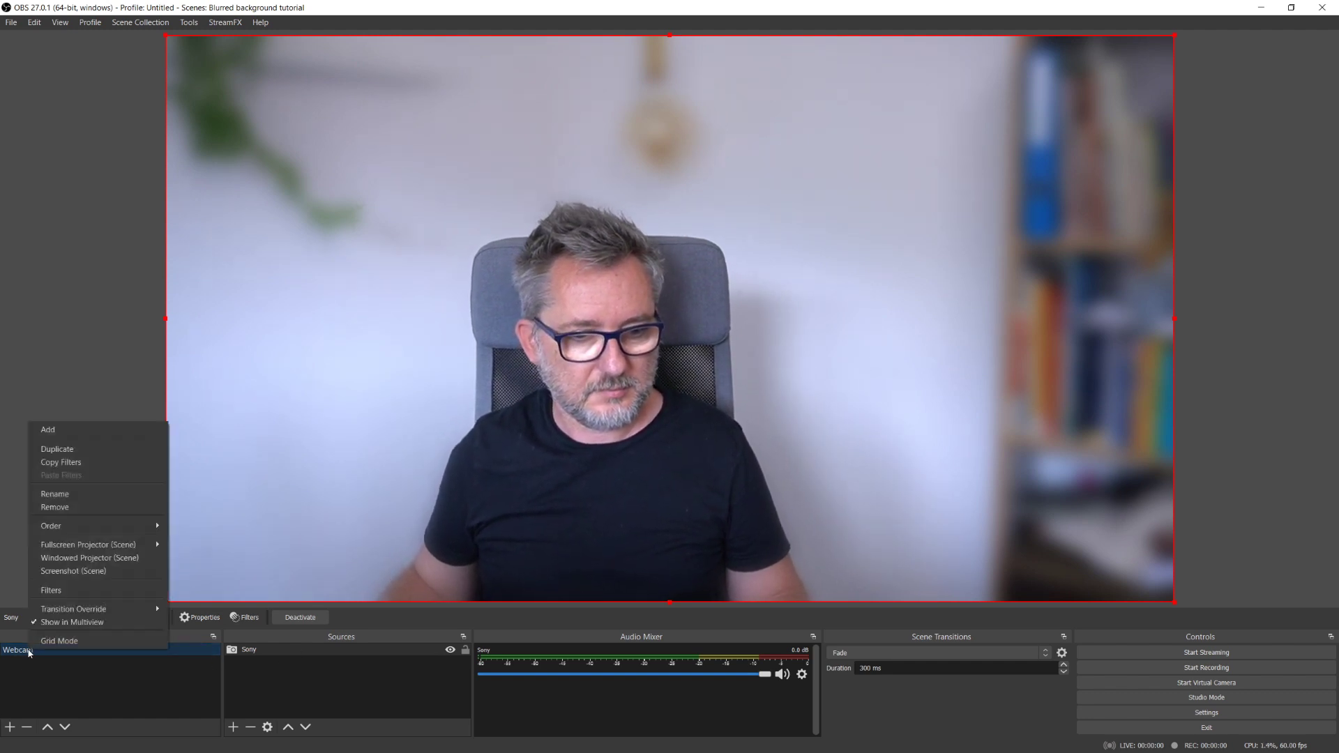
left_click(60, 590)
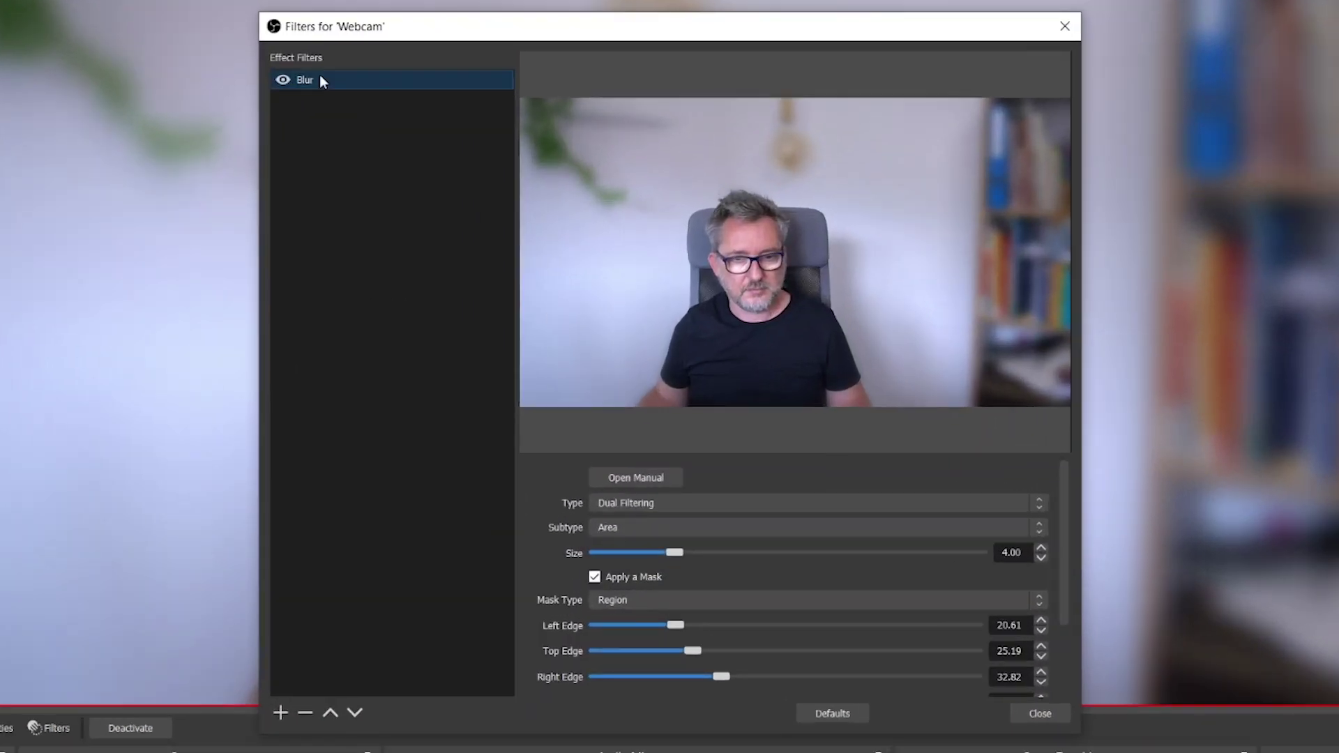
left_click(305, 712)
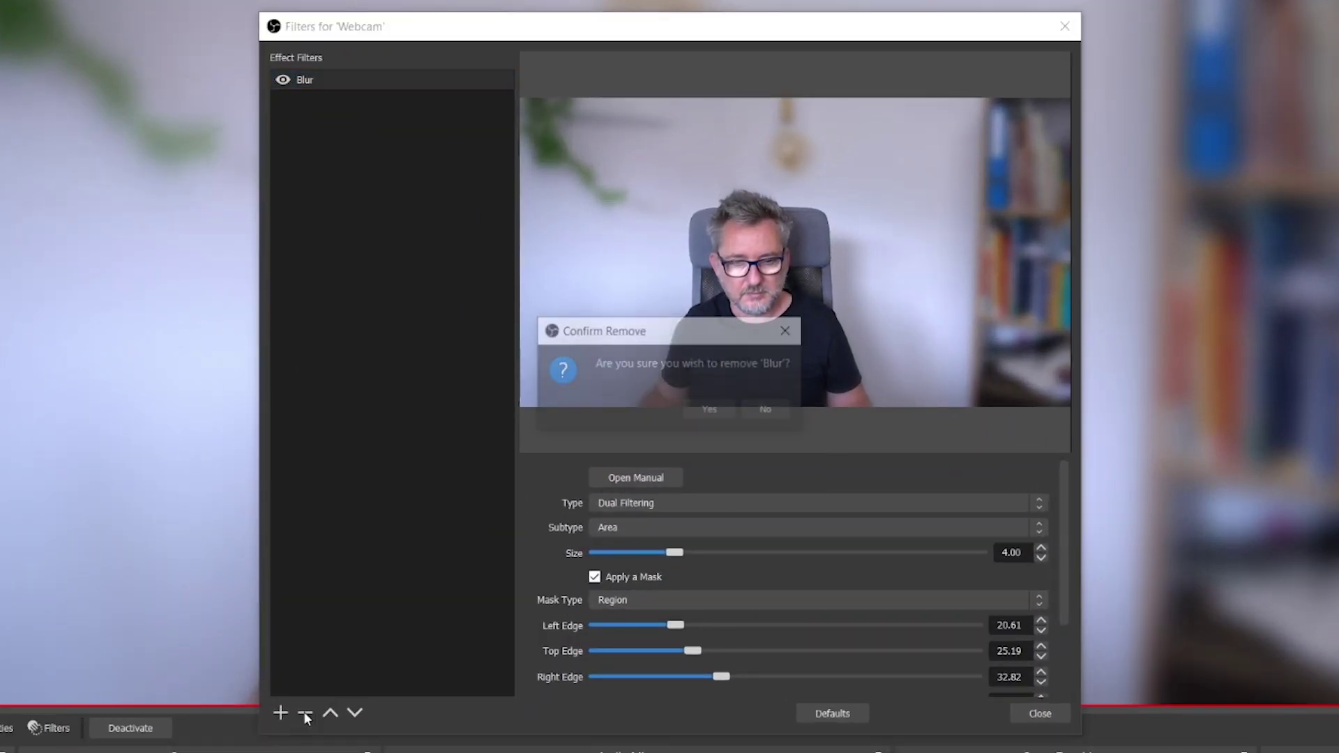
left_click(692, 412)
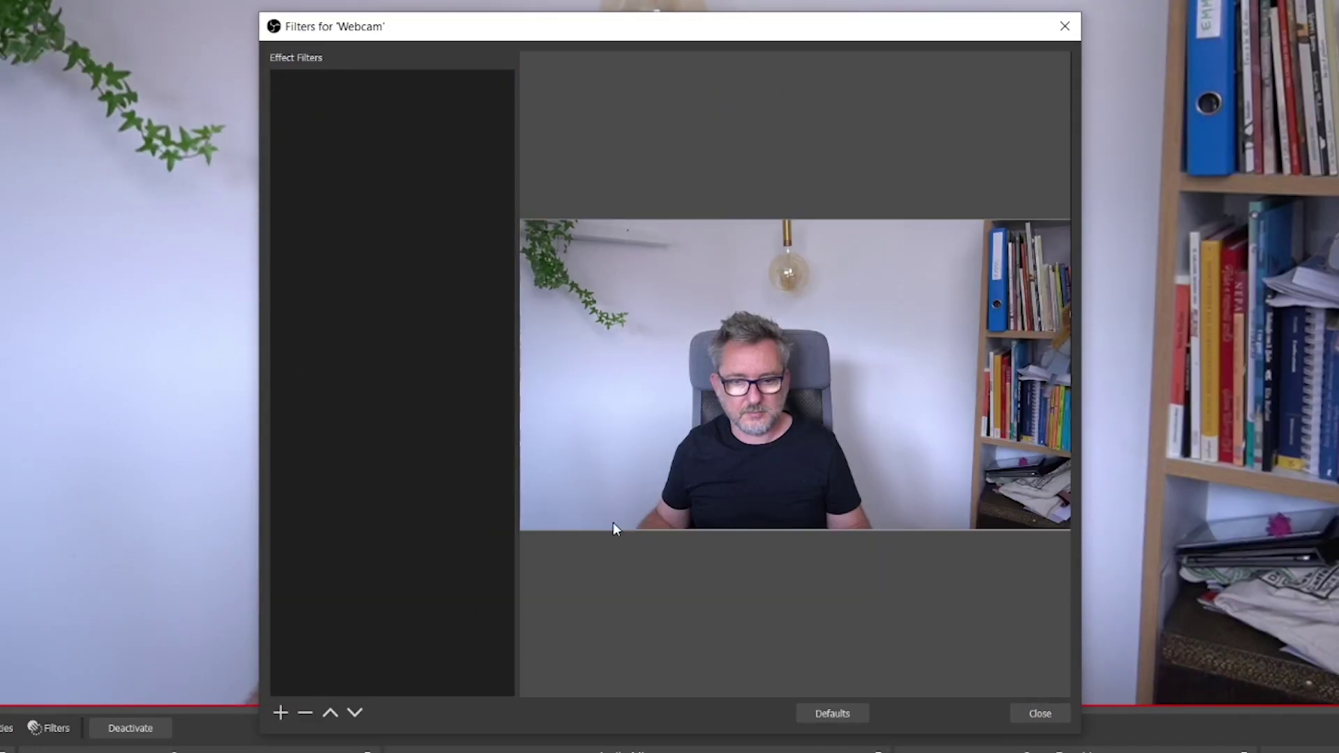
Add a new Blur filter and widen its mask Right Edge to 32.06.
left_click(280, 712)
left_click(346, 373)
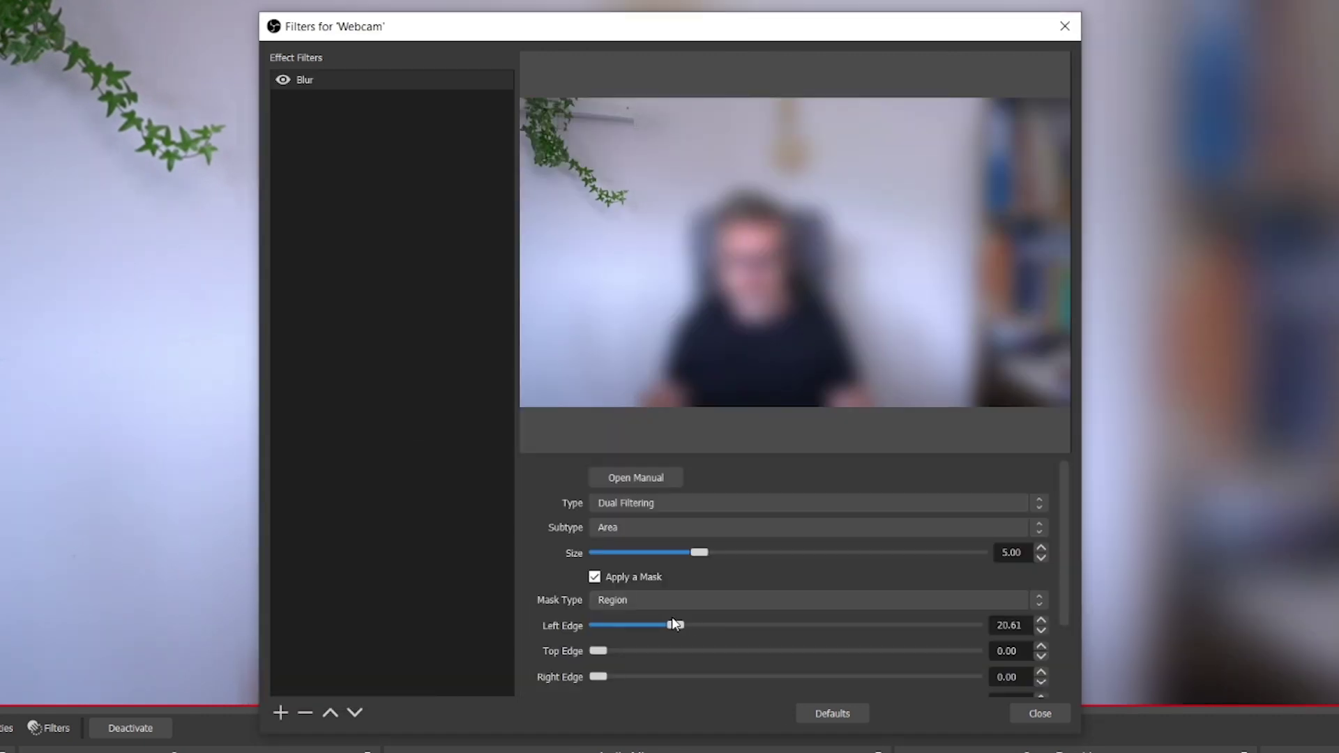
left_click_drag(668, 624, 672, 624)
left_click_drag(598, 677, 680, 677)
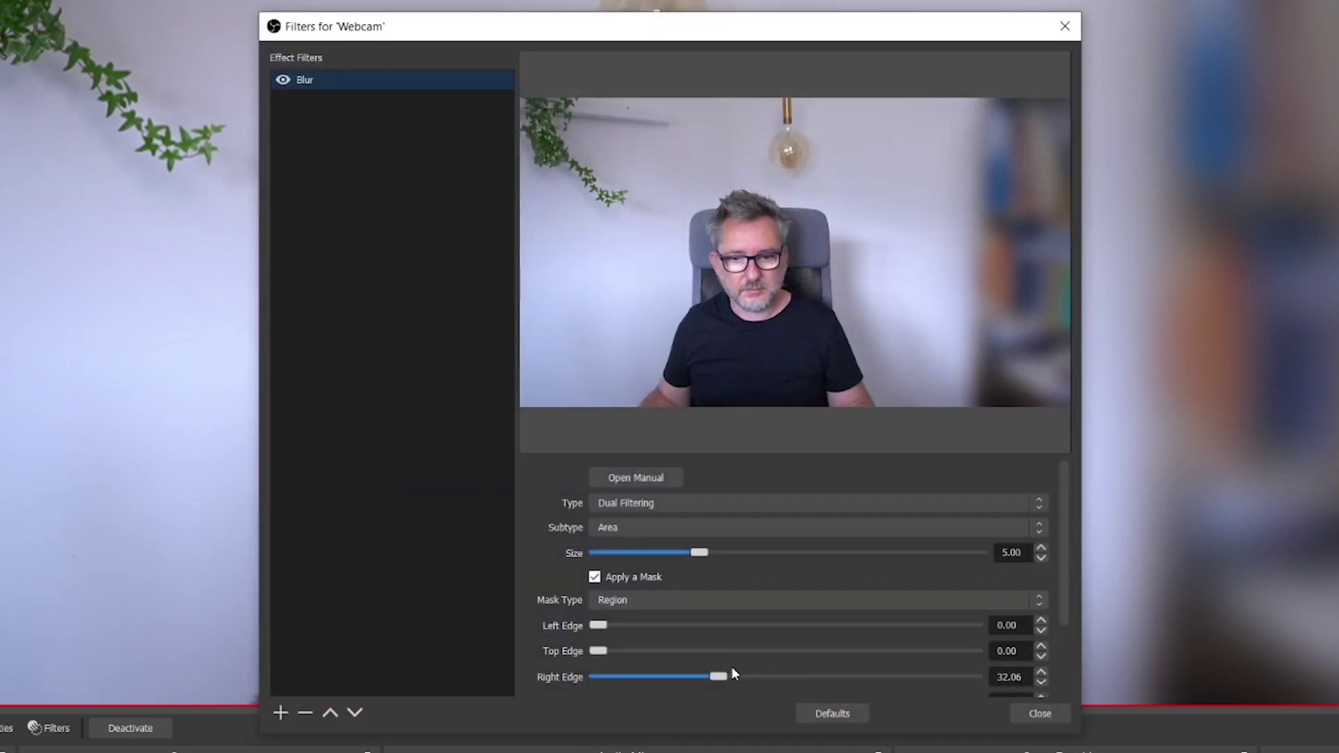
Add a Dual Filtering Blur 2 filter with masking enabled.
left_click(280, 711)
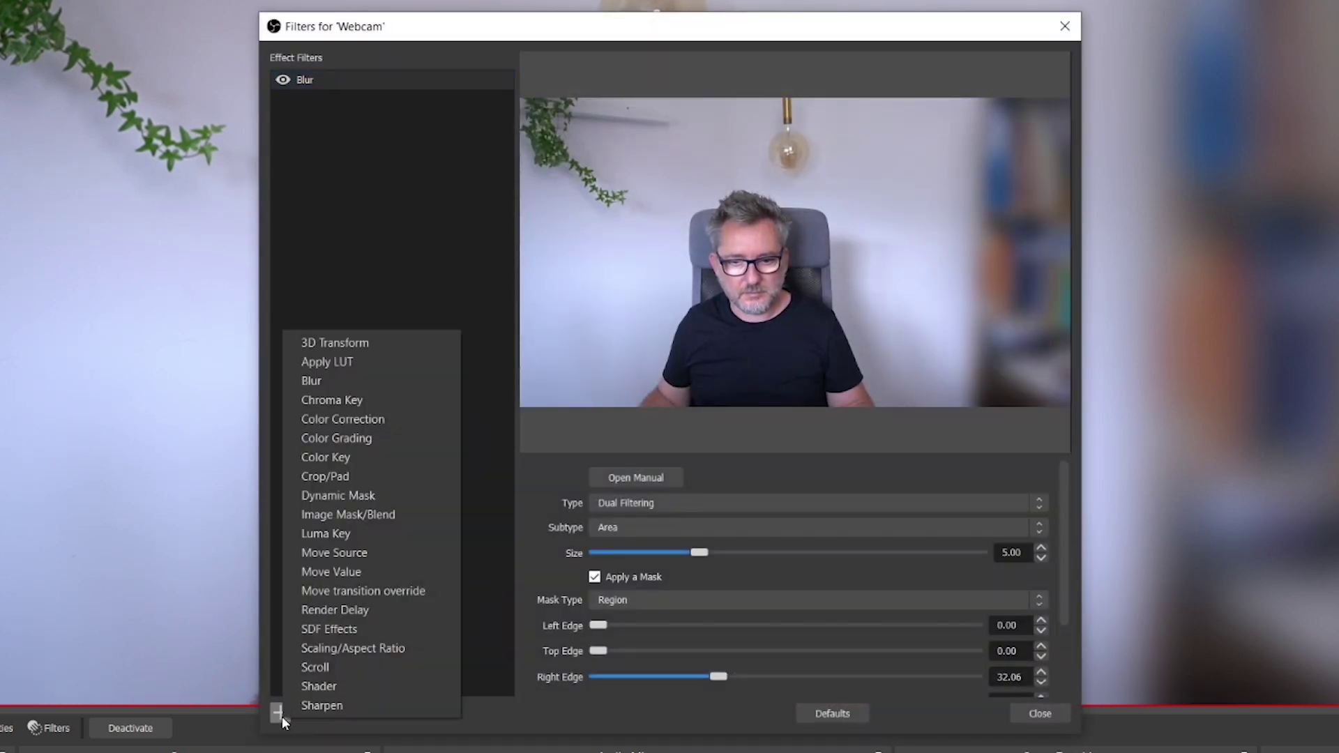
left_click(357, 386)
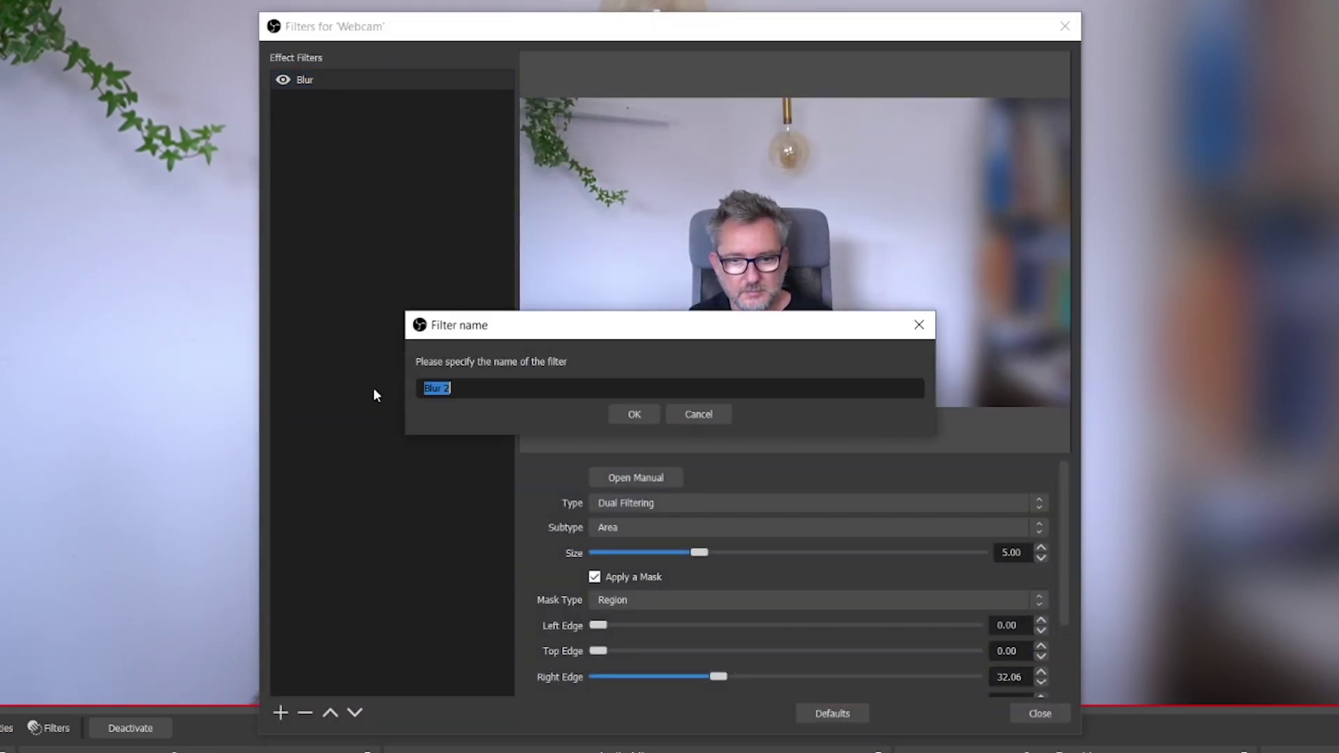
left_click(634, 414)
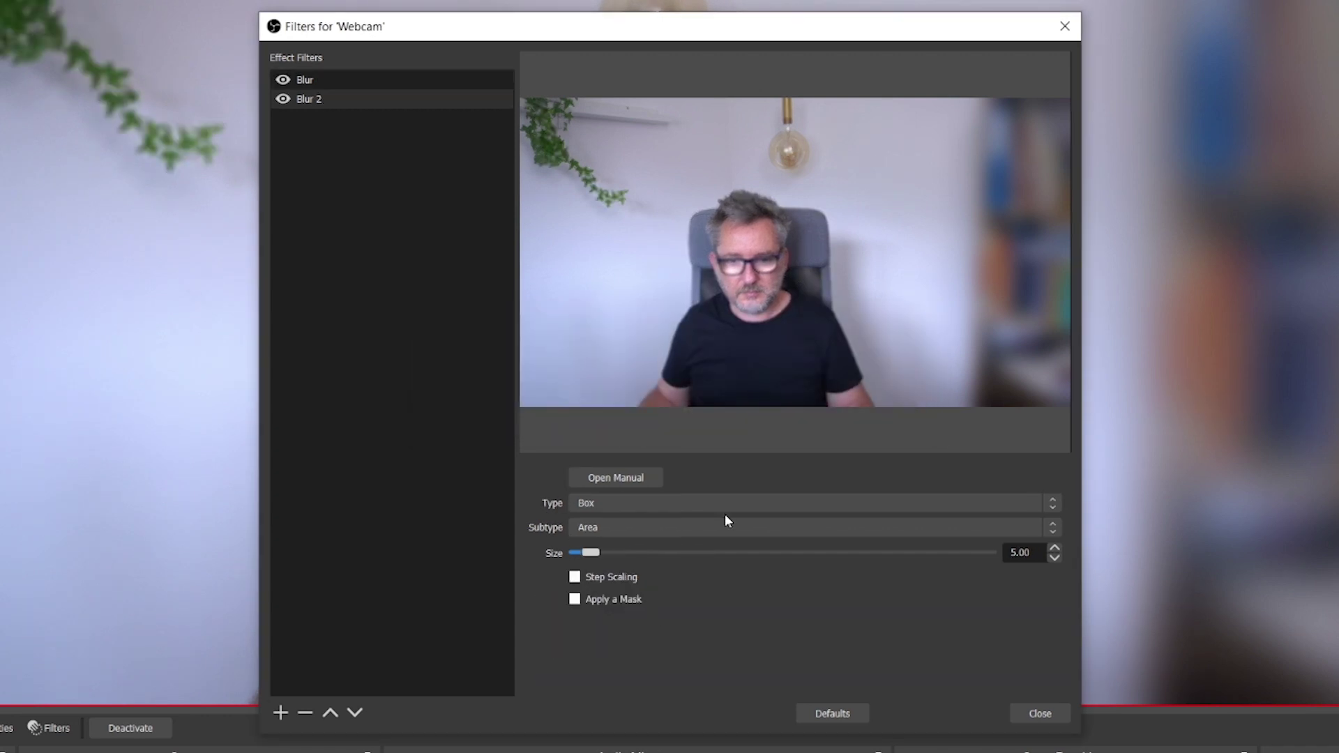
left_click(652, 505)
left_click(636, 572)
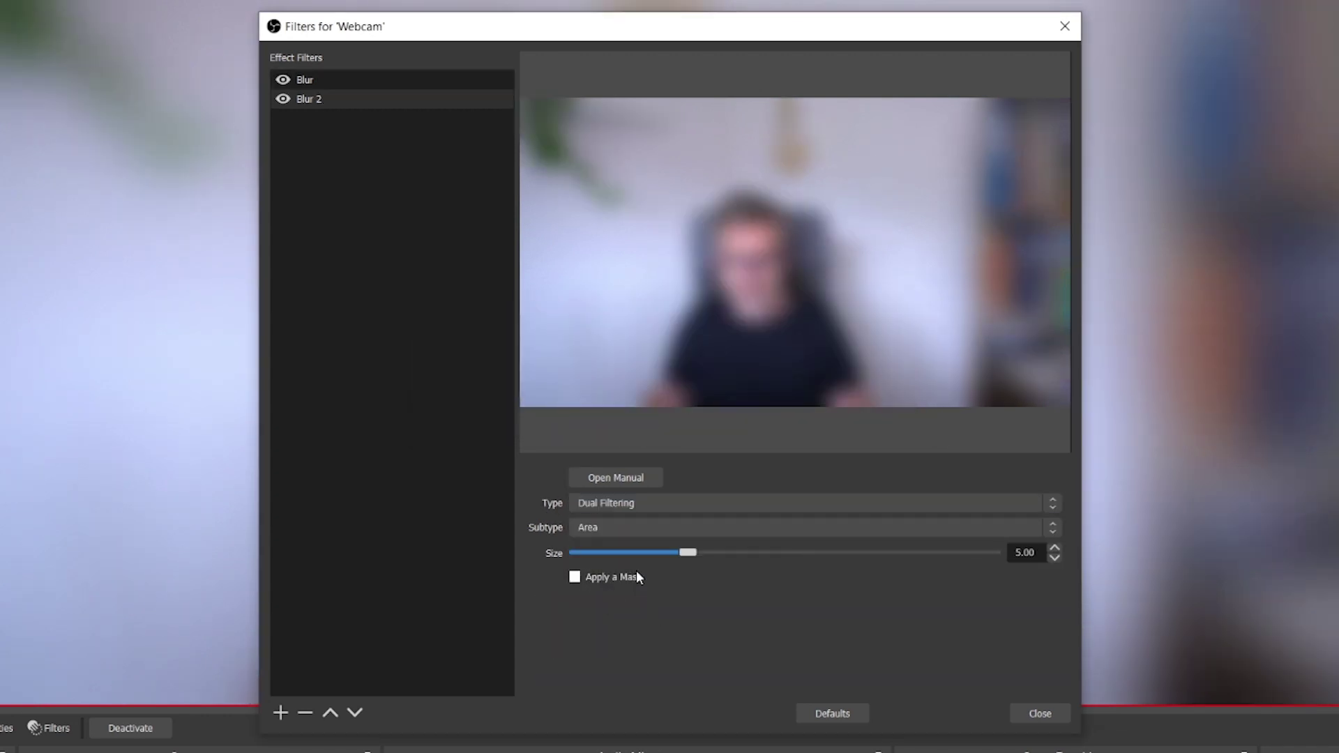
left_click(637, 572)
Set Blur 2's mask: Right Edge 75.06, Bottom Edge 60.81, Feather Area 10.18, Feather Shift 40.87.
mouse_move(600, 625)
left_mouse_down()
mouse_move(647, 625)
mouse_move(591, 624)
left_mouse_up()
left_click_drag(597, 677, 878, 700)
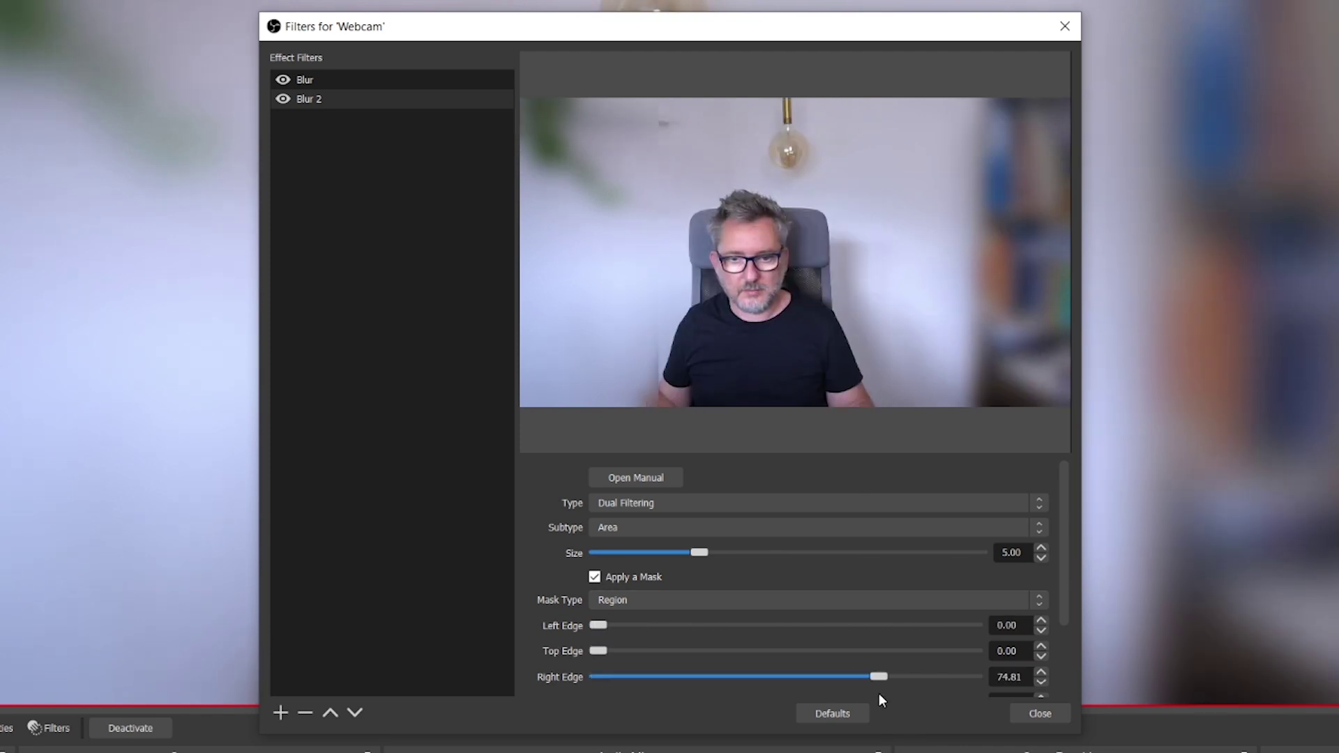
scroll(615, 648, "down", 2)
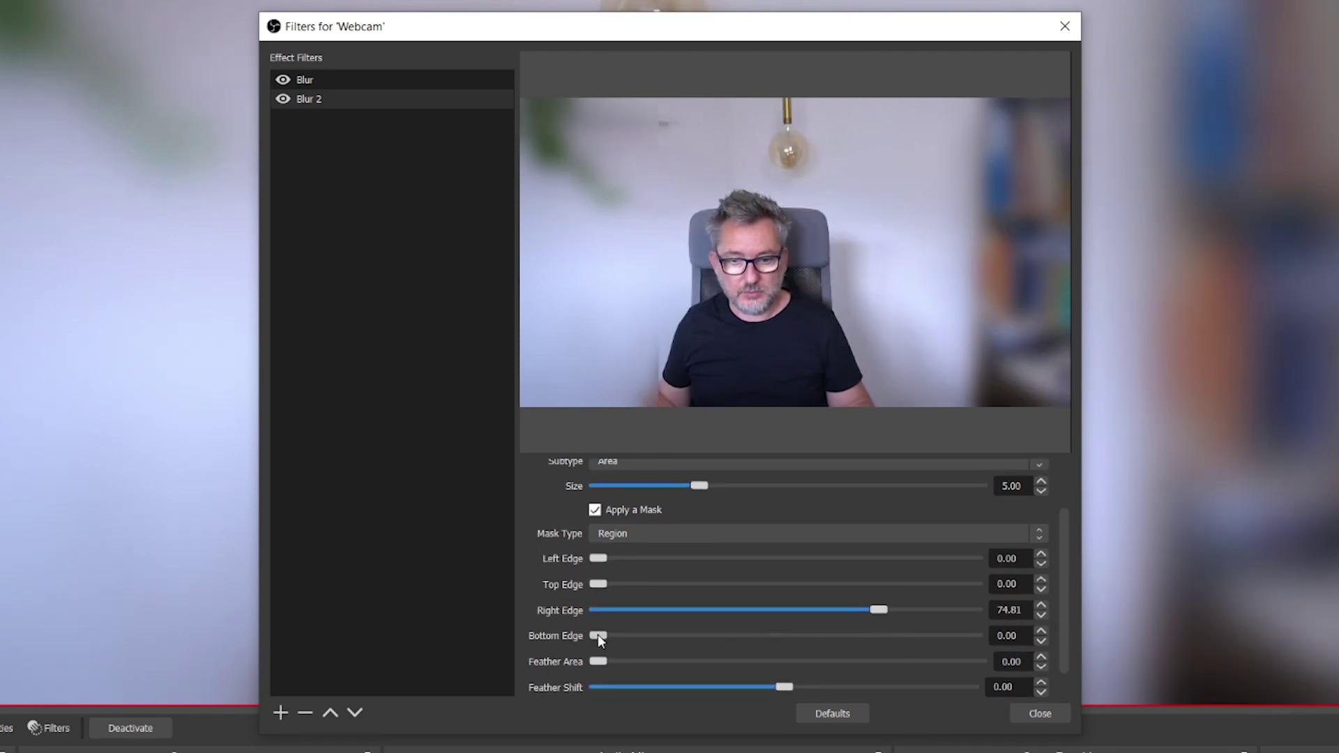
left_click_drag(793, 635, 826, 635)
left_click_drag(878, 609, 857, 609)
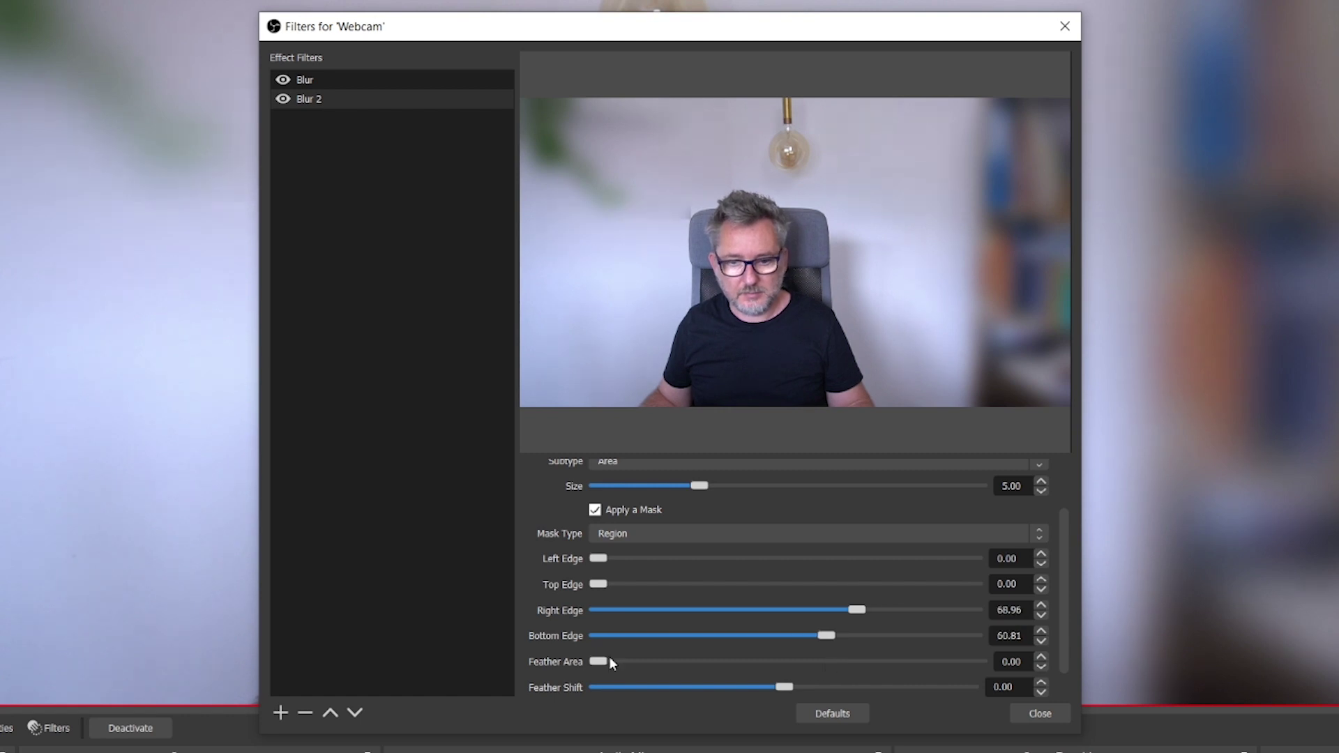
left_click_drag(681, 659, 679, 658)
left_click_drag(783, 687, 857, 687)
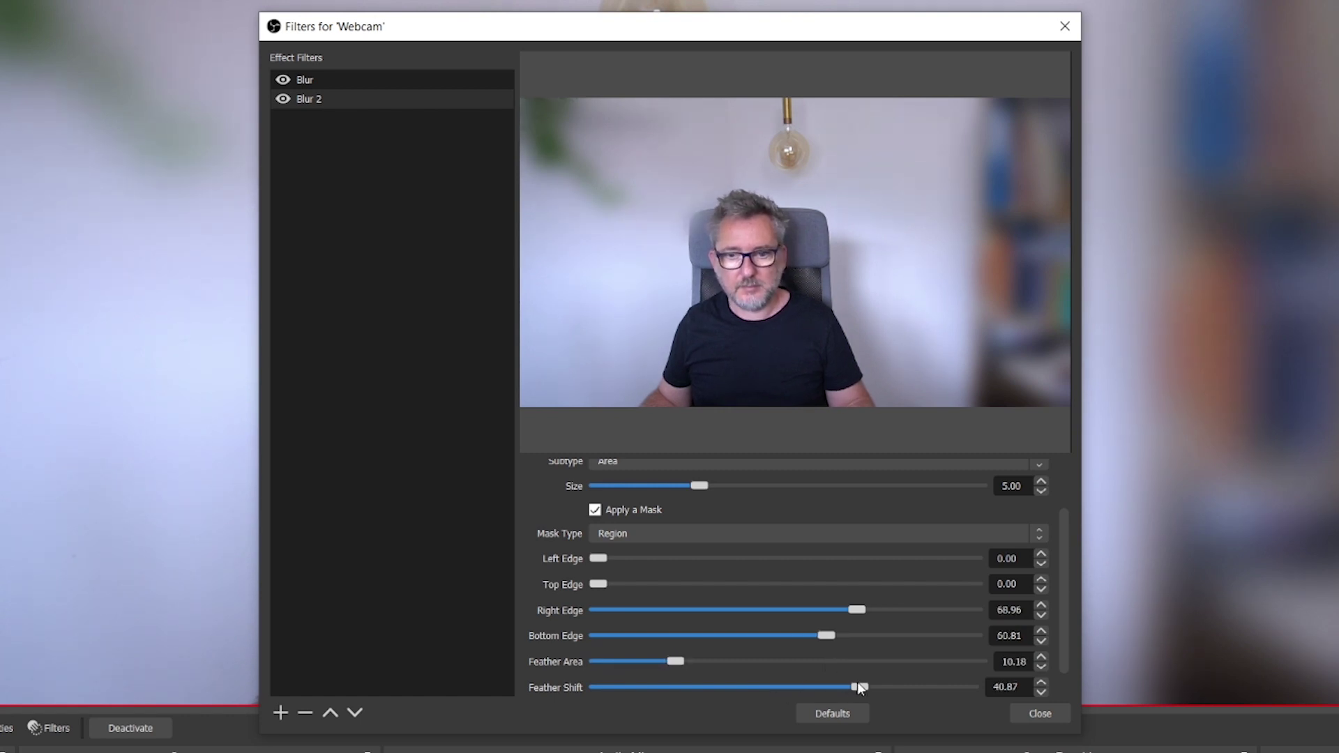
left_click_drag(857, 609, 884, 612)
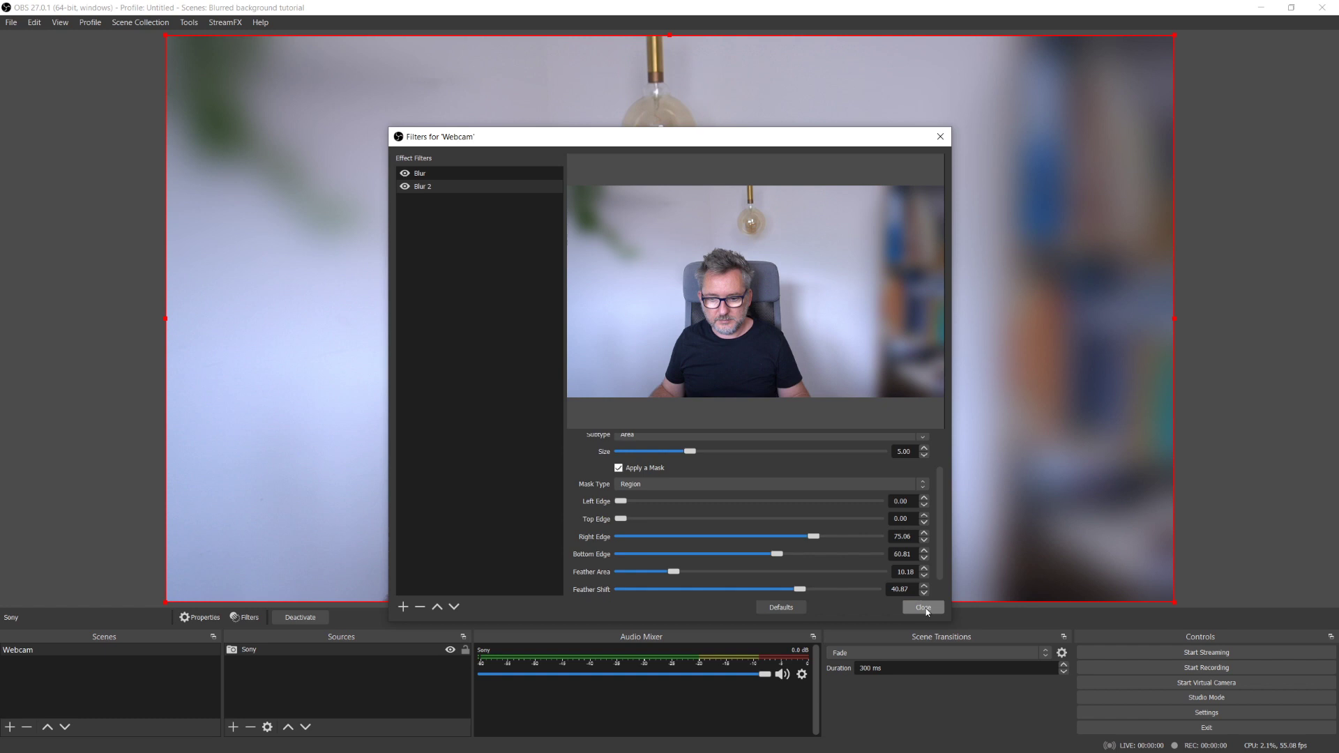
Remove the original Blur filter from the Webcam scene's filter list.
left_click(924, 607)
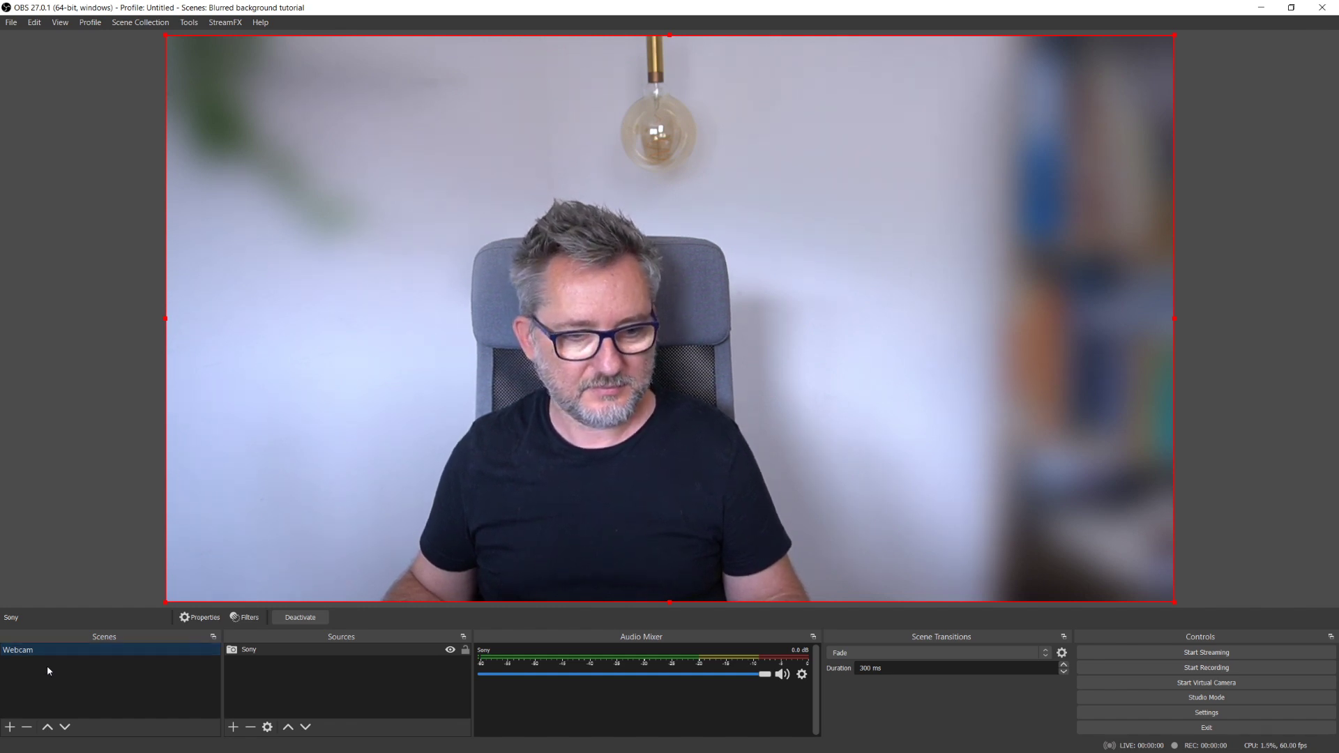
right_click(32, 654)
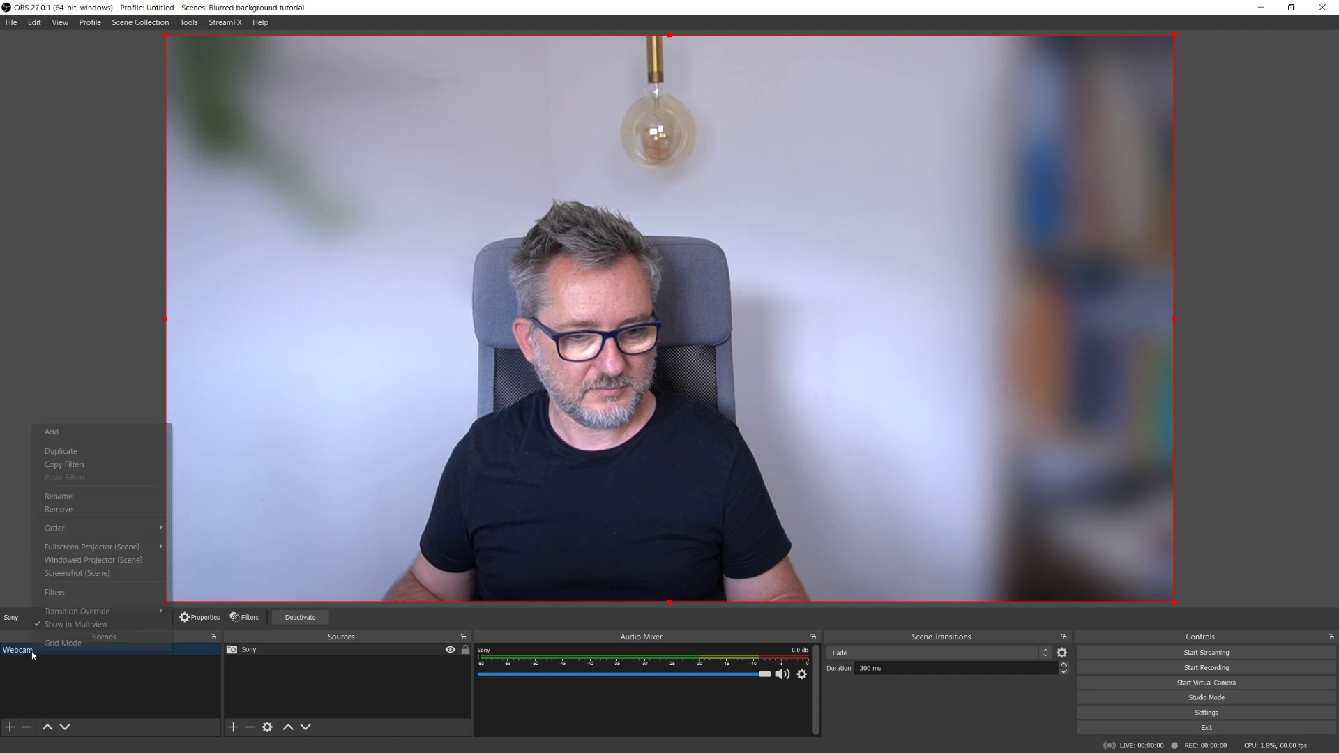
left_click(56, 592)
left_click(420, 606)
left_click(764, 389)
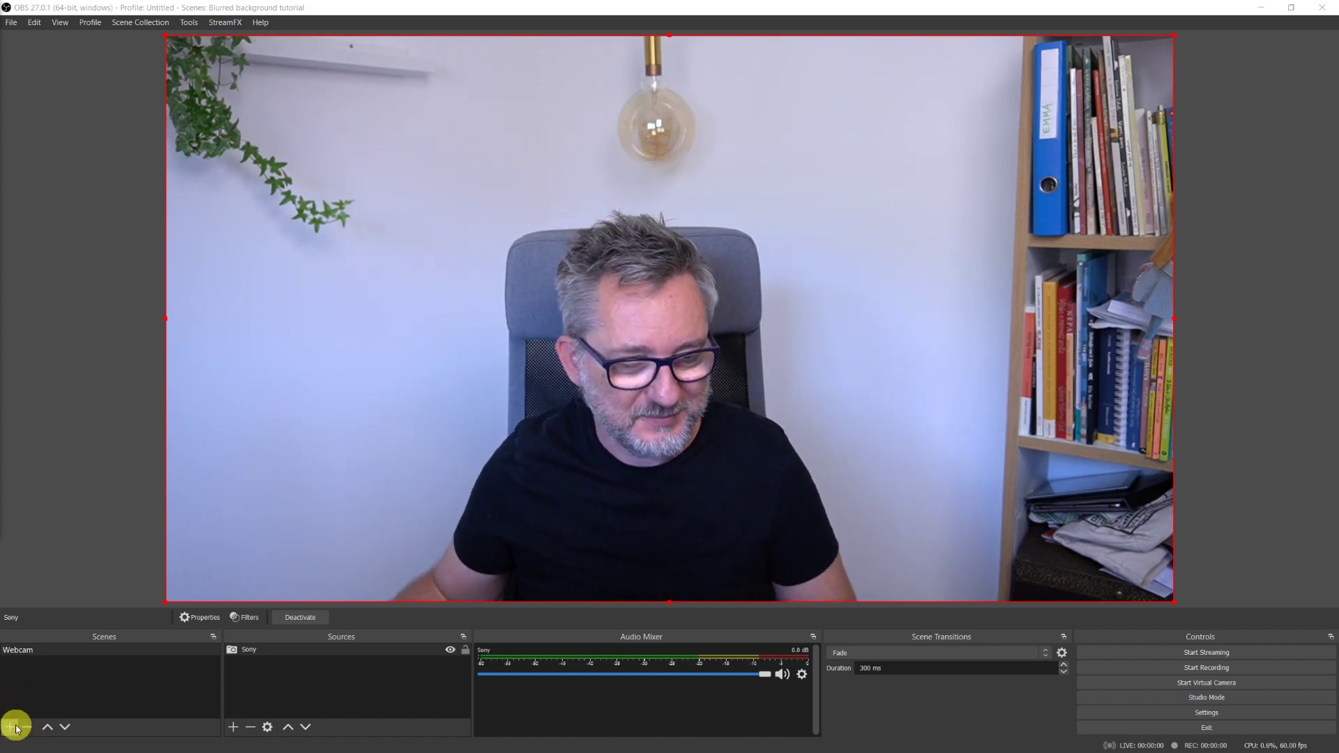
Create a new scene named Info.
left_click(8, 725)
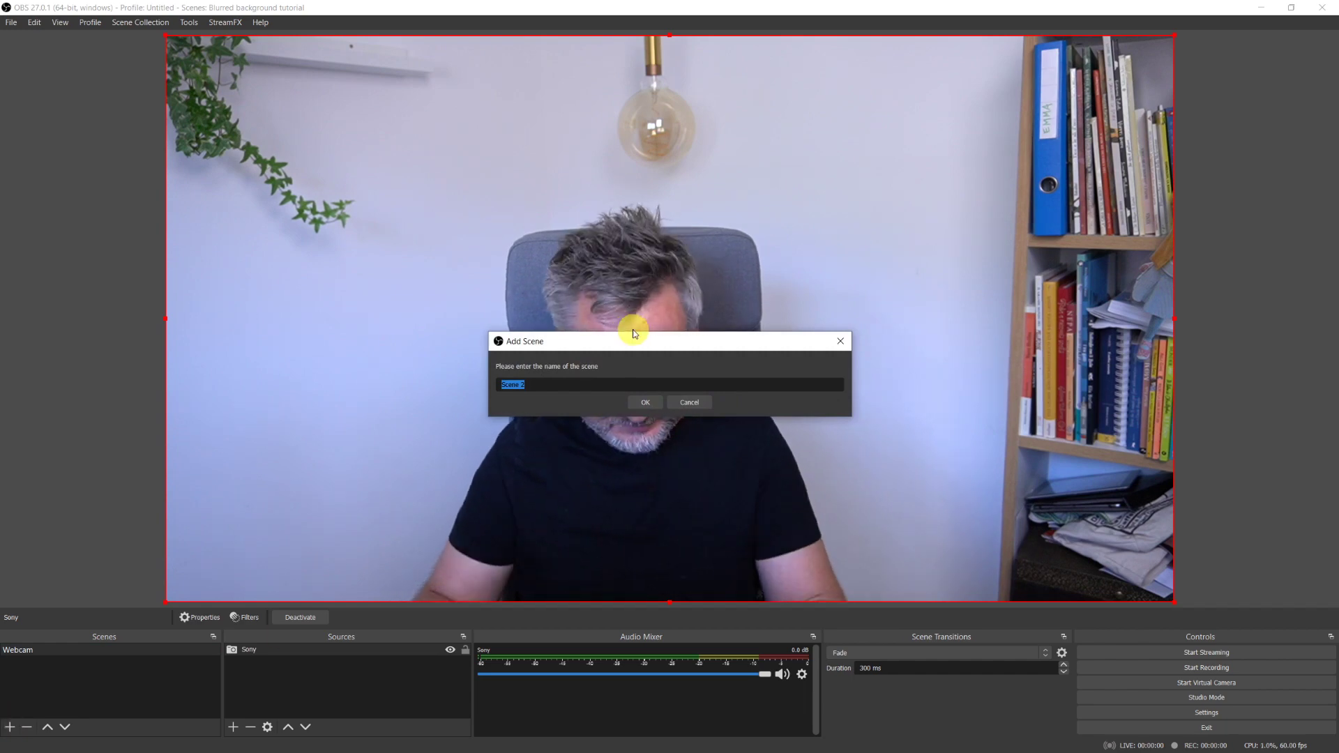
type("1nfo")
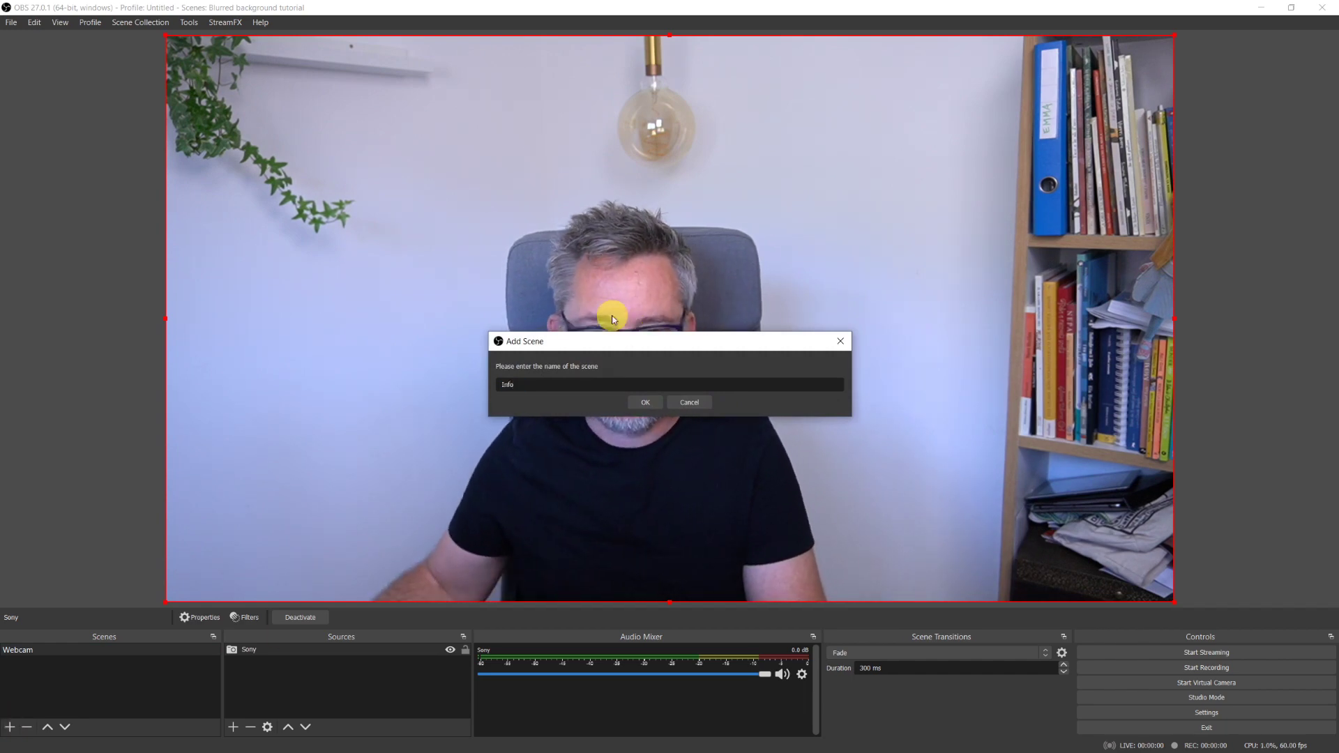
left_click(652, 399)
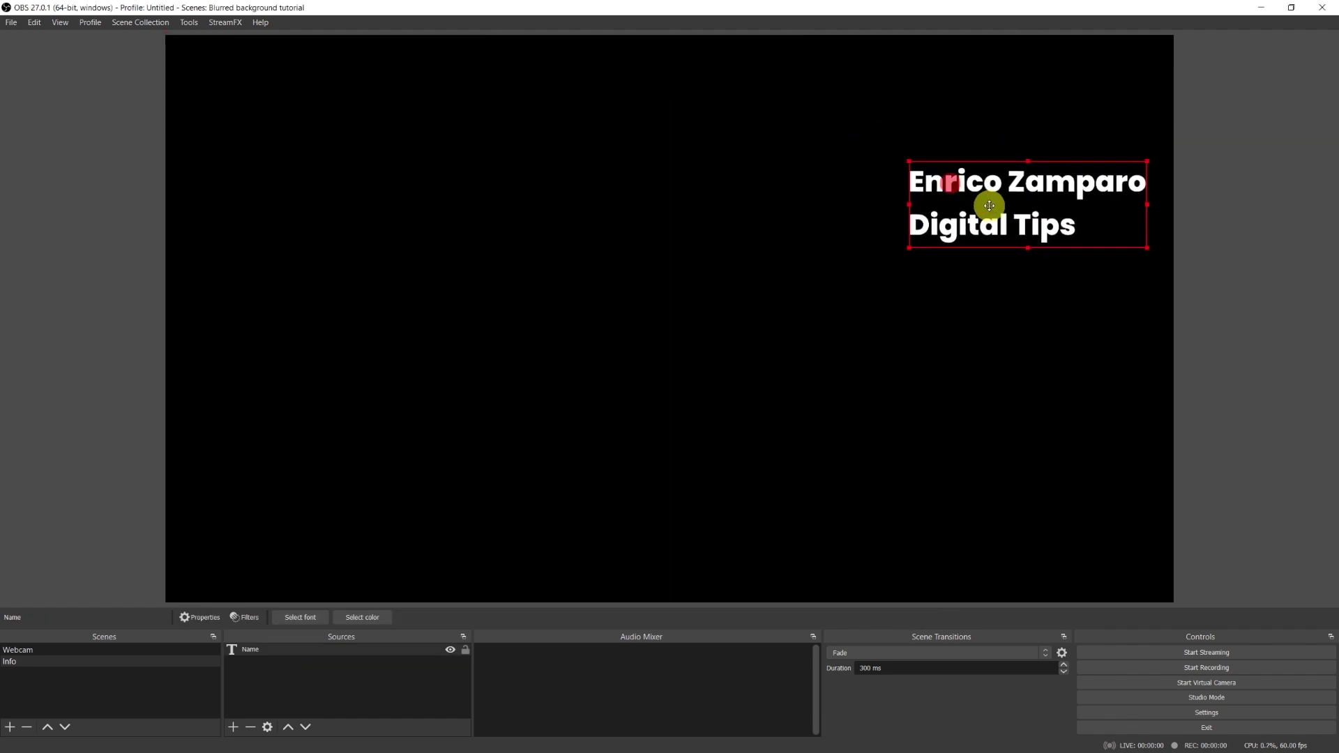
Add a yellow 'Call to action' text source reading 'Thanks for watching!'.
left_click(233, 726)
left_click(272, 638)
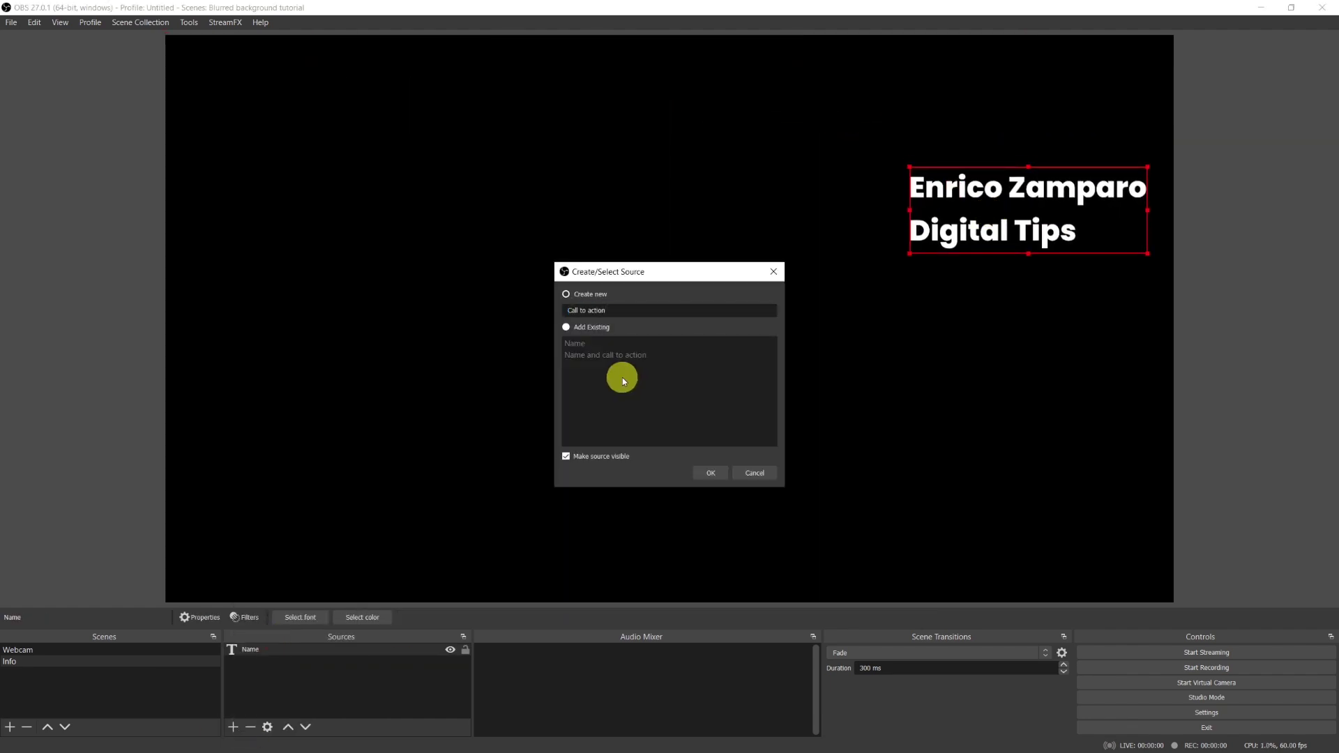
key("Return")
type("Thanks for watching! Hit that Subscribe button to help me reach 1k subsbs ;-)")
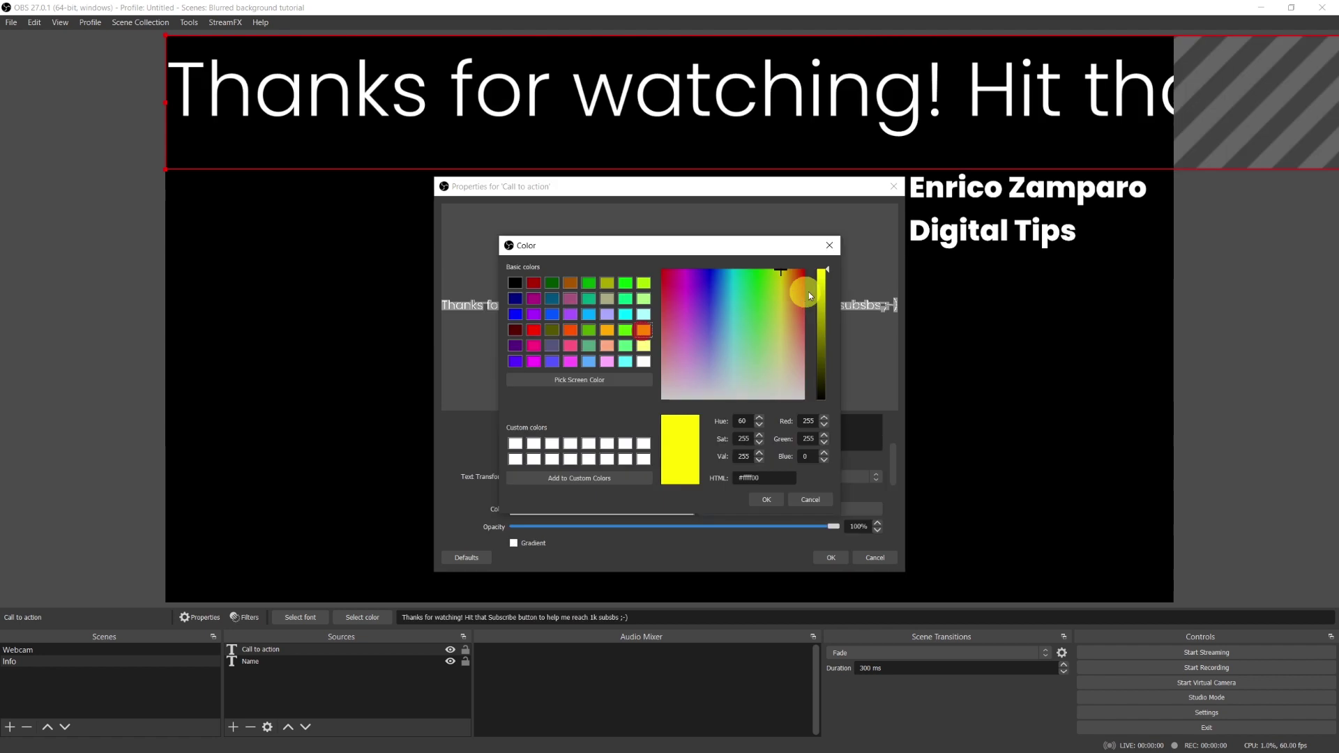
left_click(783, 268)
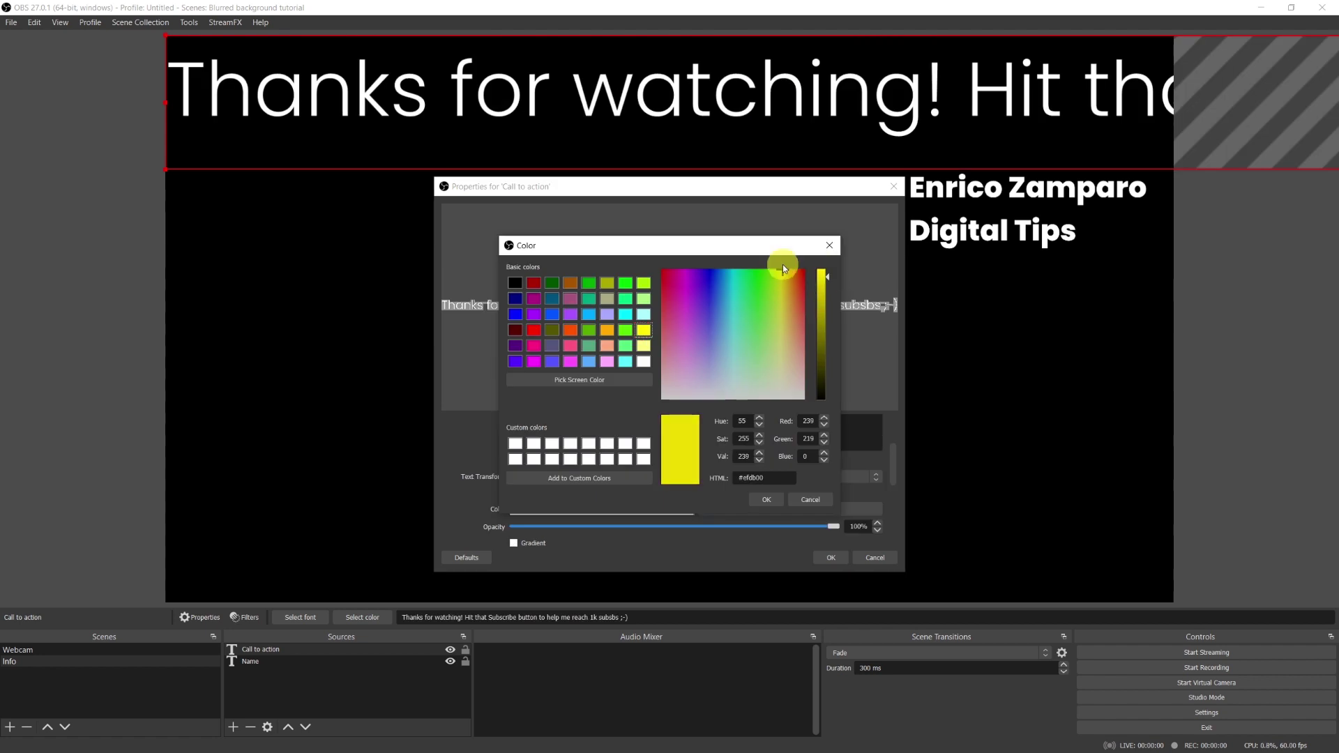
key("Return")
scroll(488, 514, "down", 2)
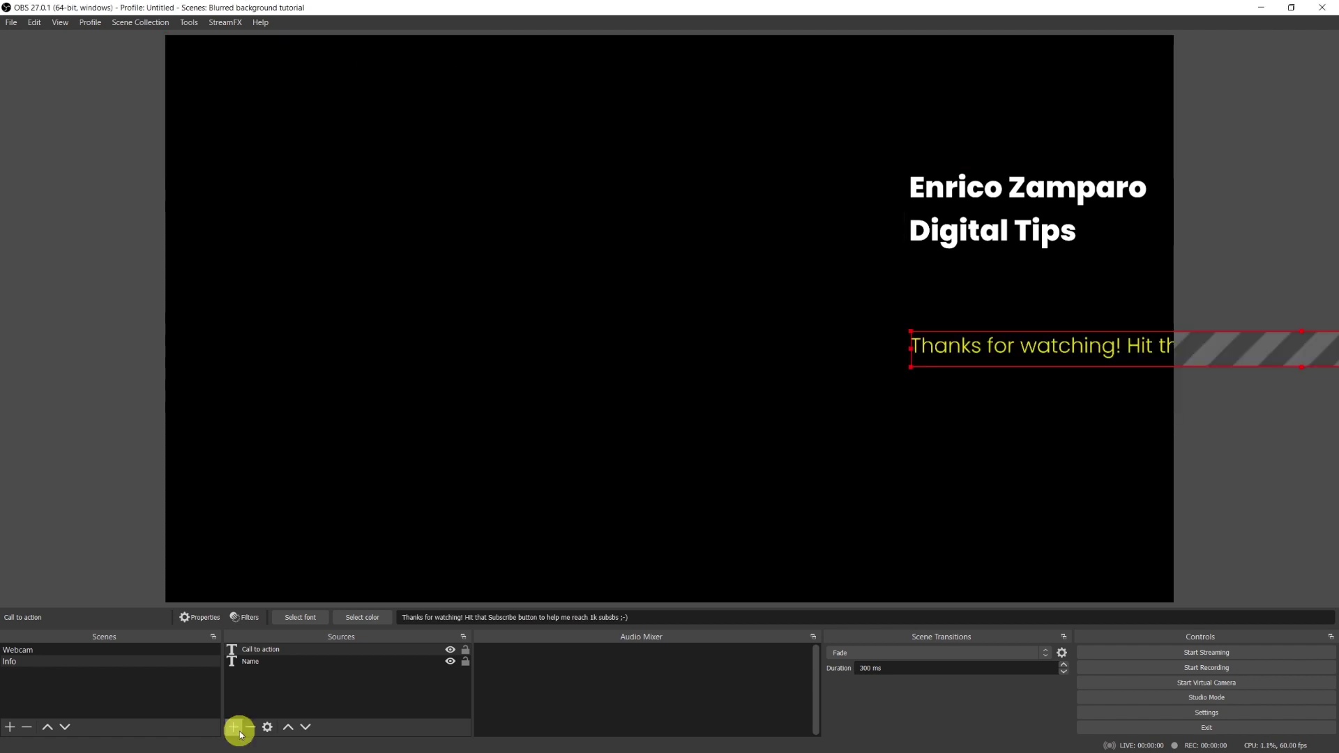
Add a Color Source set to solid black.
left_click(233, 727)
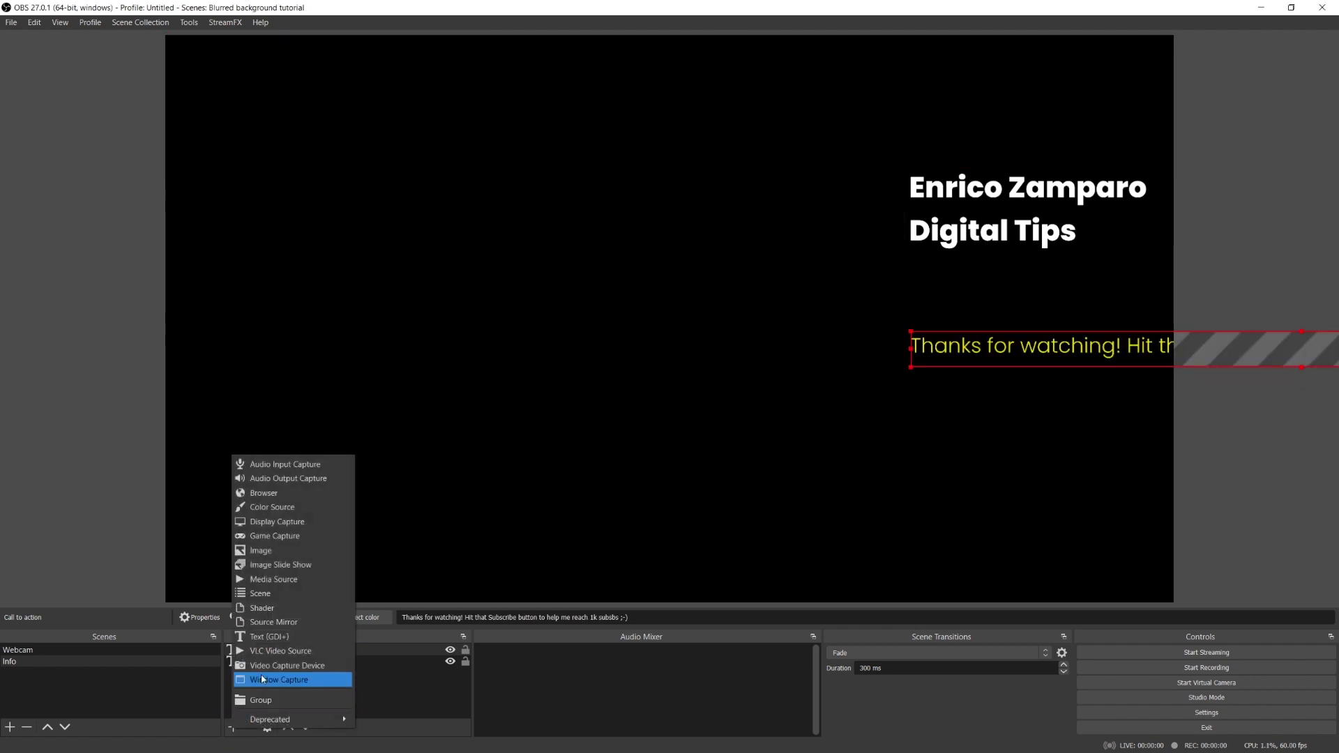
left_click(279, 507)
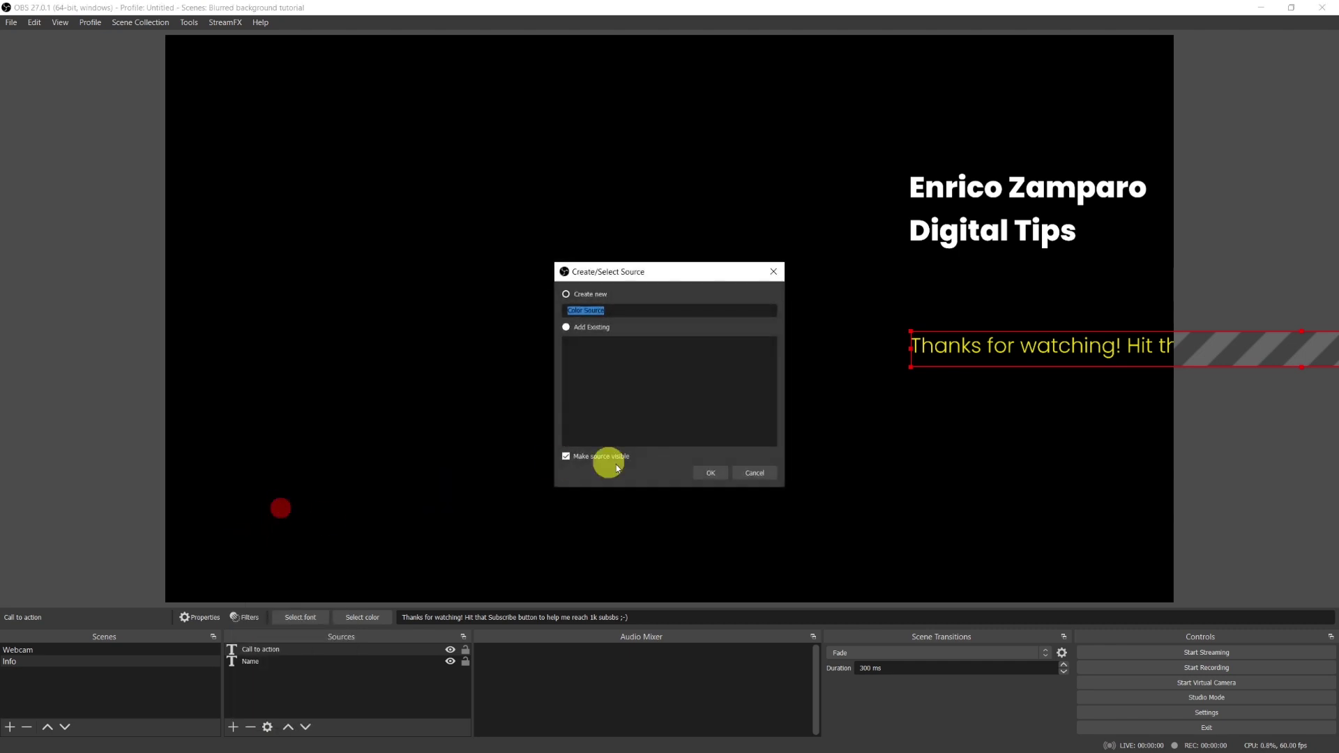
left_click(698, 477)
left_click(798, 460)
left_click(514, 274)
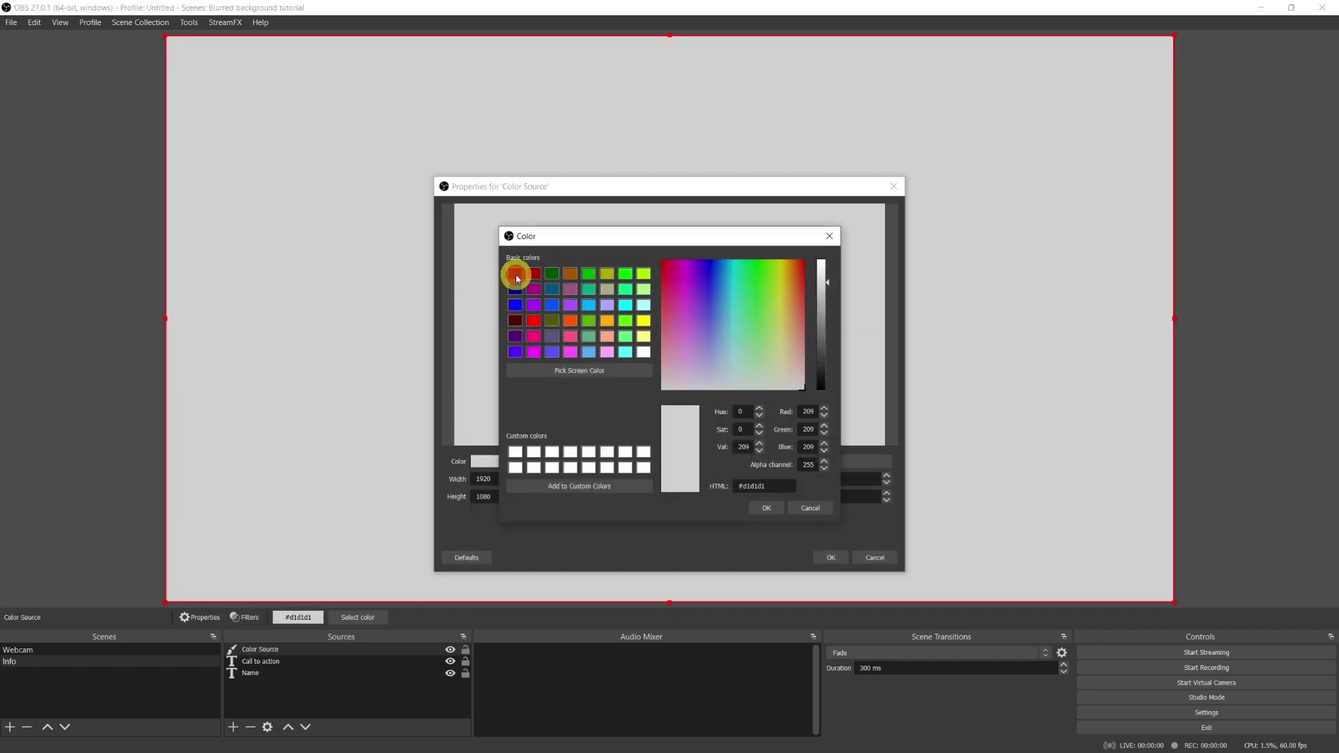
left_click(770, 509)
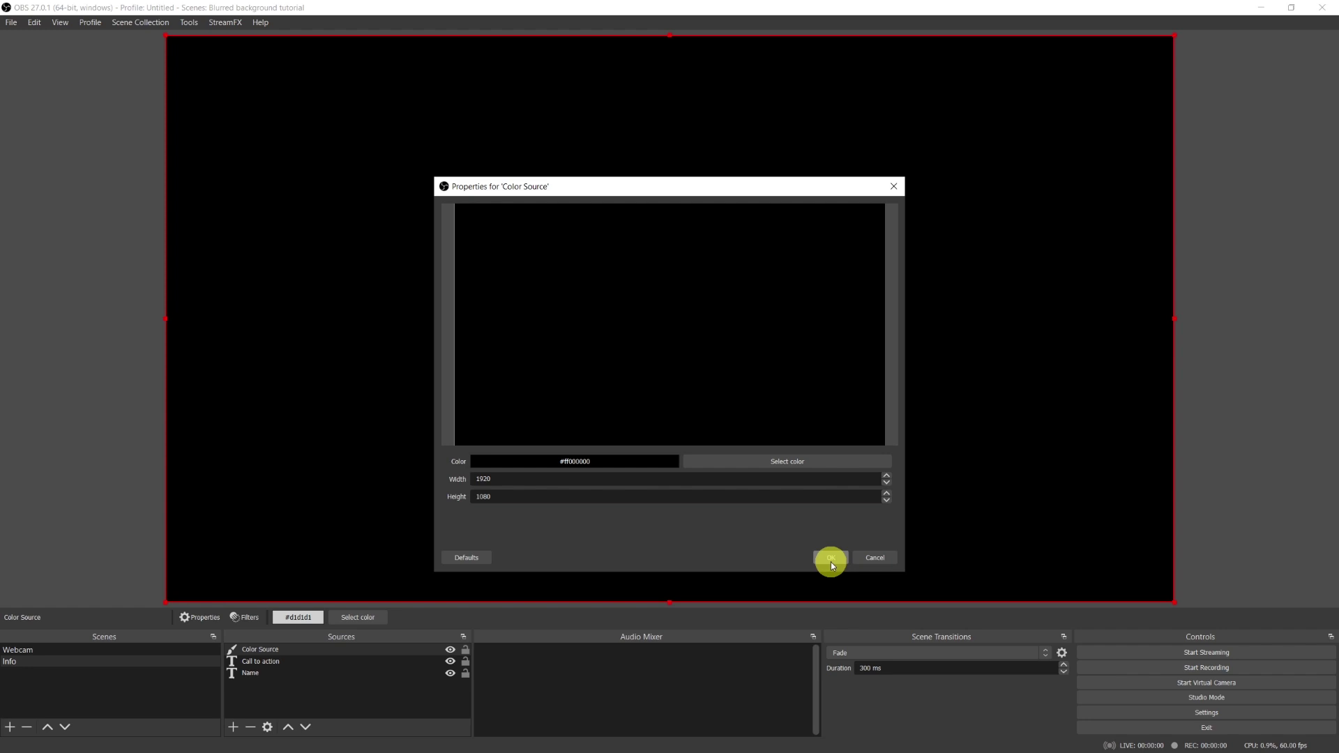
left_click(830, 560)
Move the black Color Source below the texts and resize it into a right-side panel.
left_click_drag(302, 649, 301, 679)
left_click_drag(164, 335, 872, 279)
left_click_drag(1025, 201, 1057, 592)
Add a Color Correction filter to the black Color Source and lower its opacity to about 0.74.
right_click(277, 677)
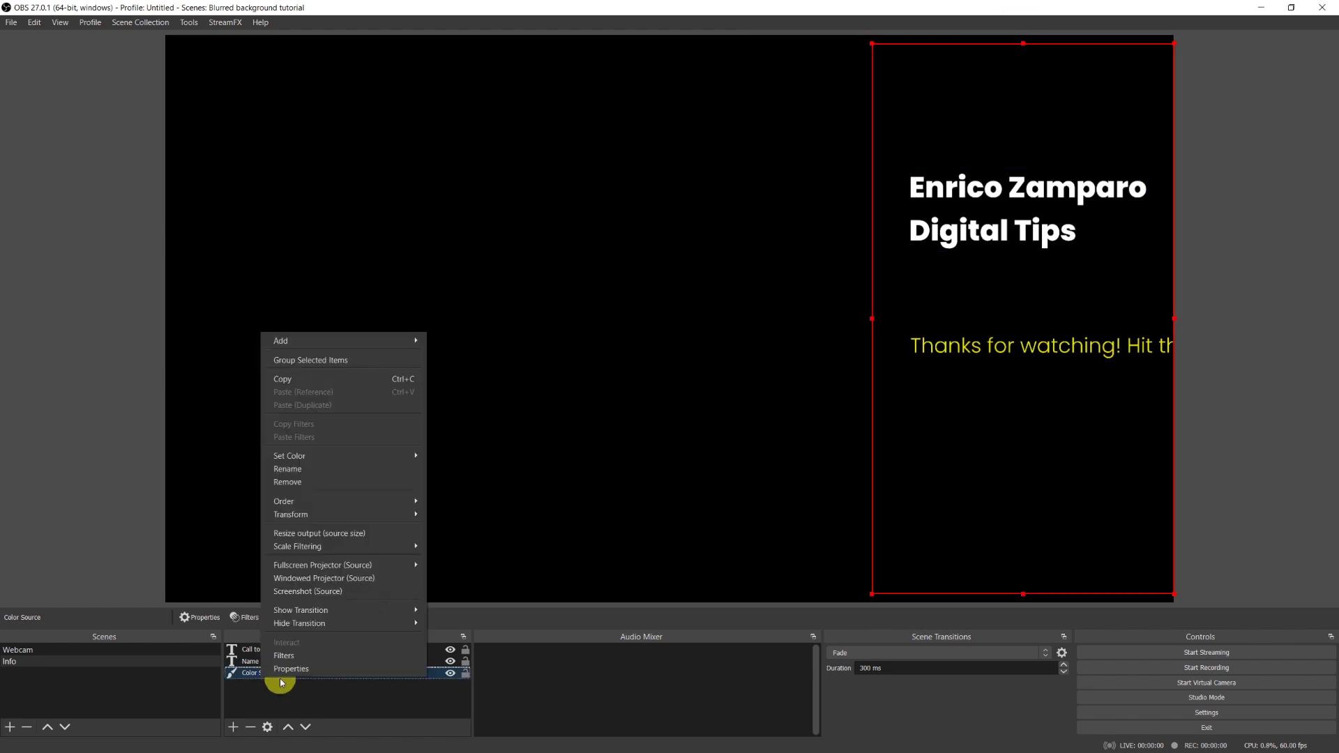
left_click(283, 656)
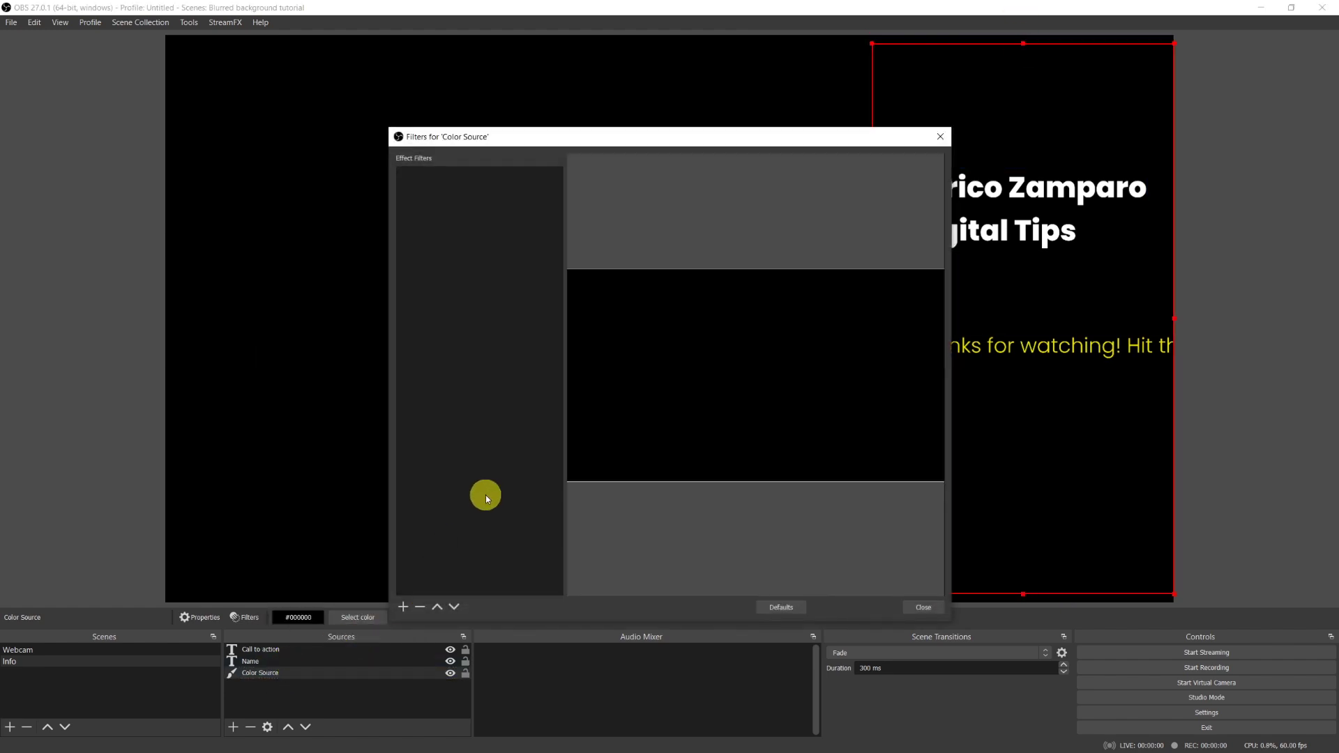
left_click(406, 610)
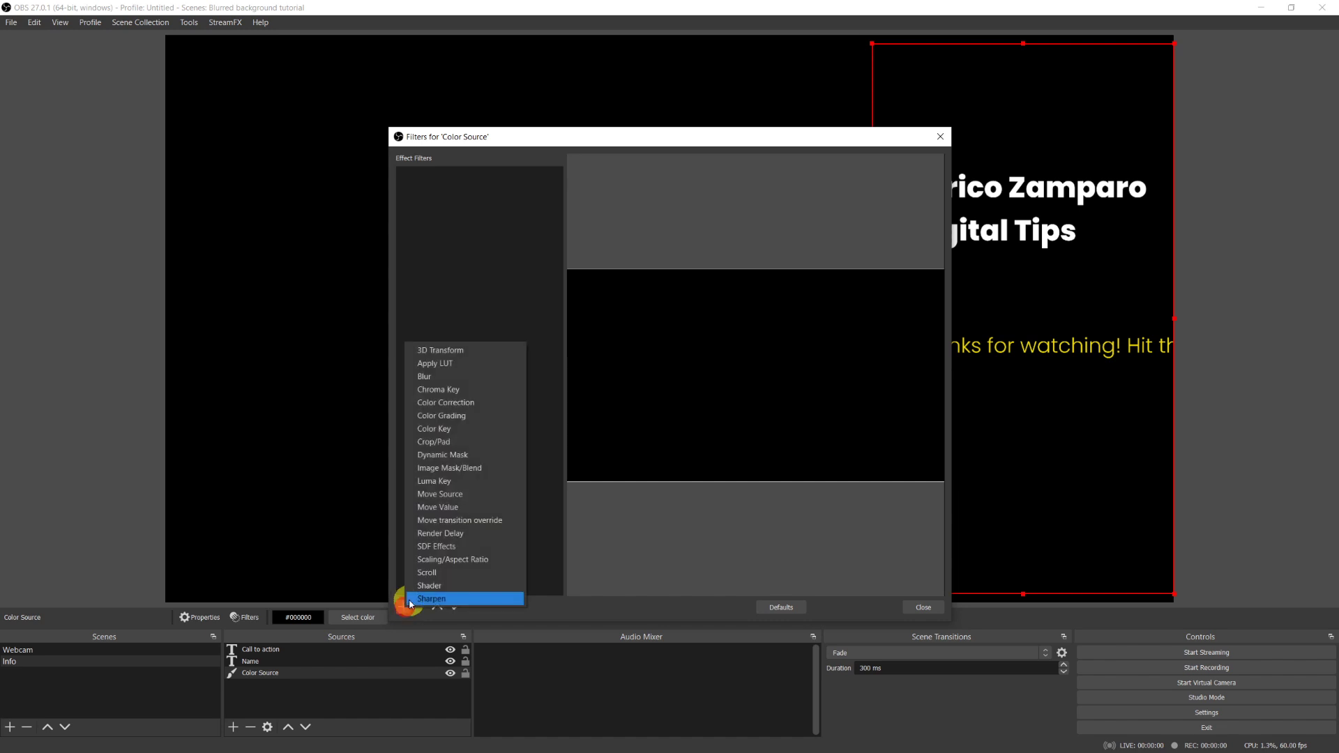
left_click(470, 405)
left_click(644, 404)
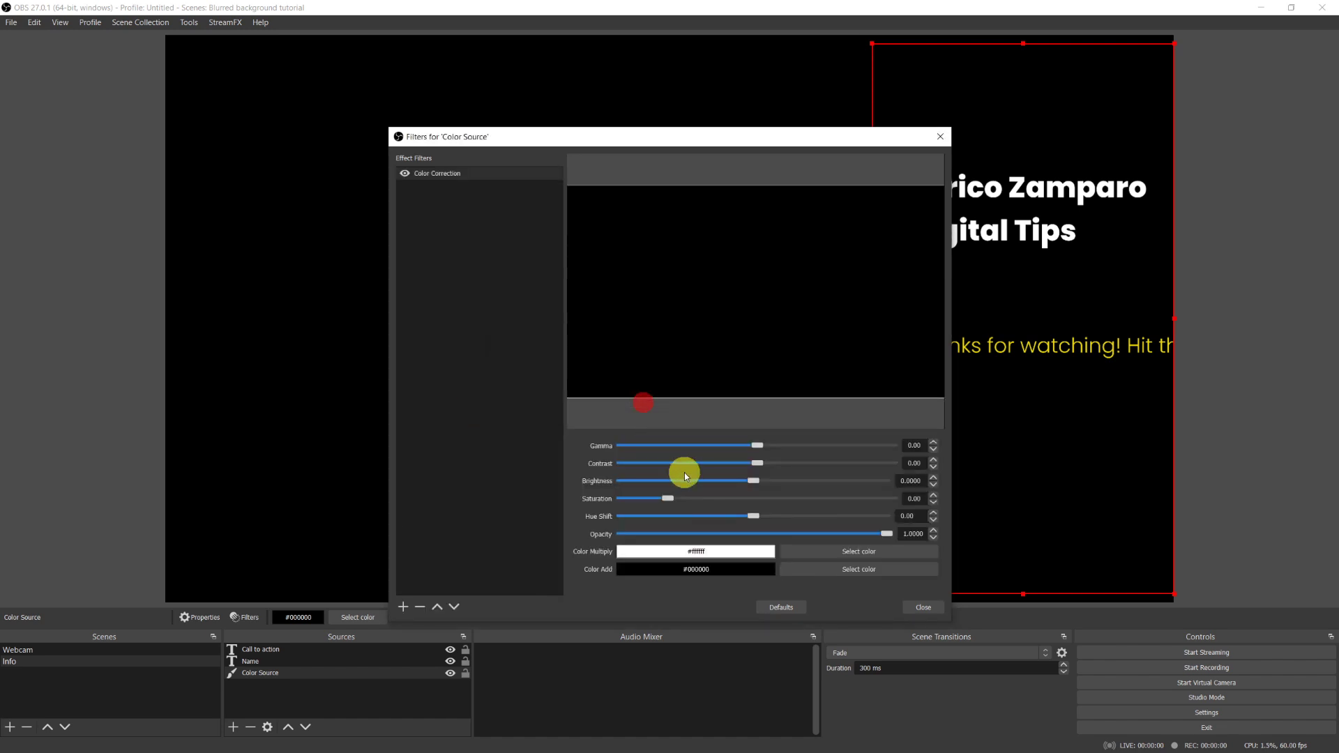
left_click_drag(888, 534, 765, 541)
Create a new scene named 'Final scene'.
left_click(10, 726)
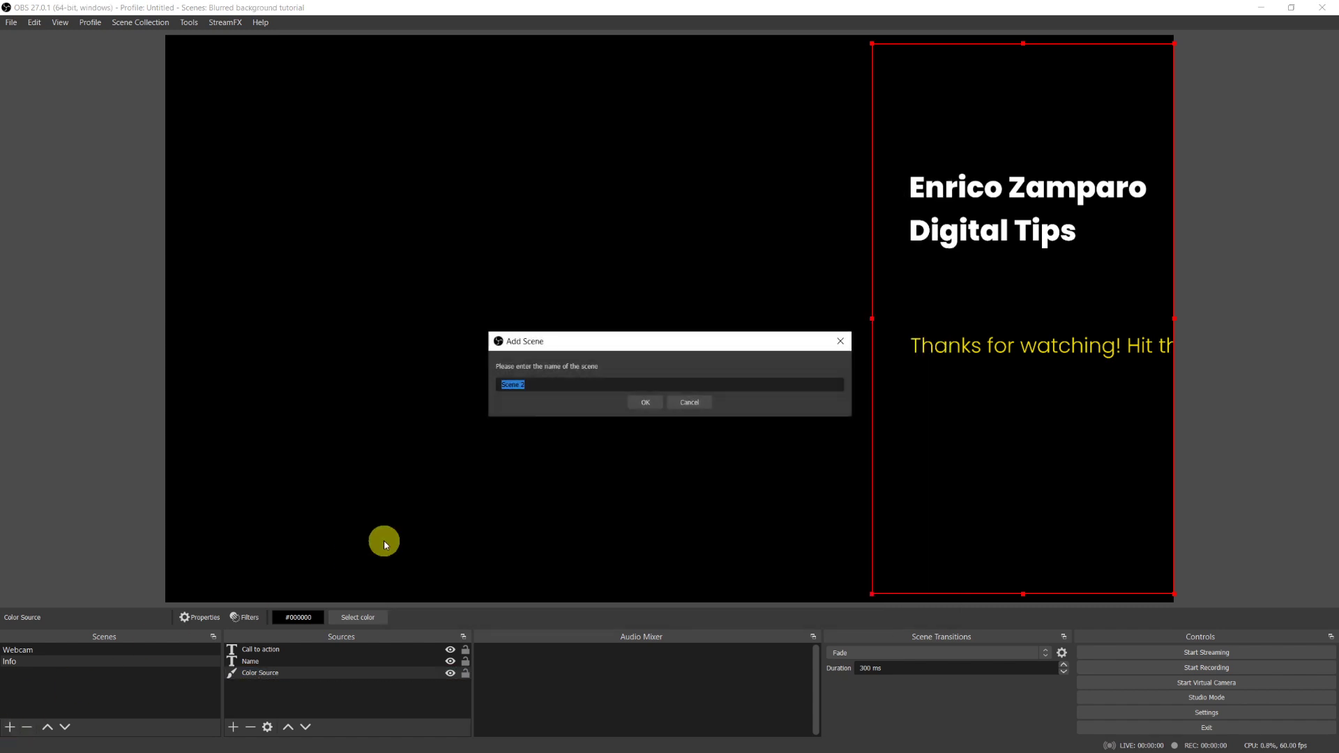
type("Final scene")
left_click(647, 405)
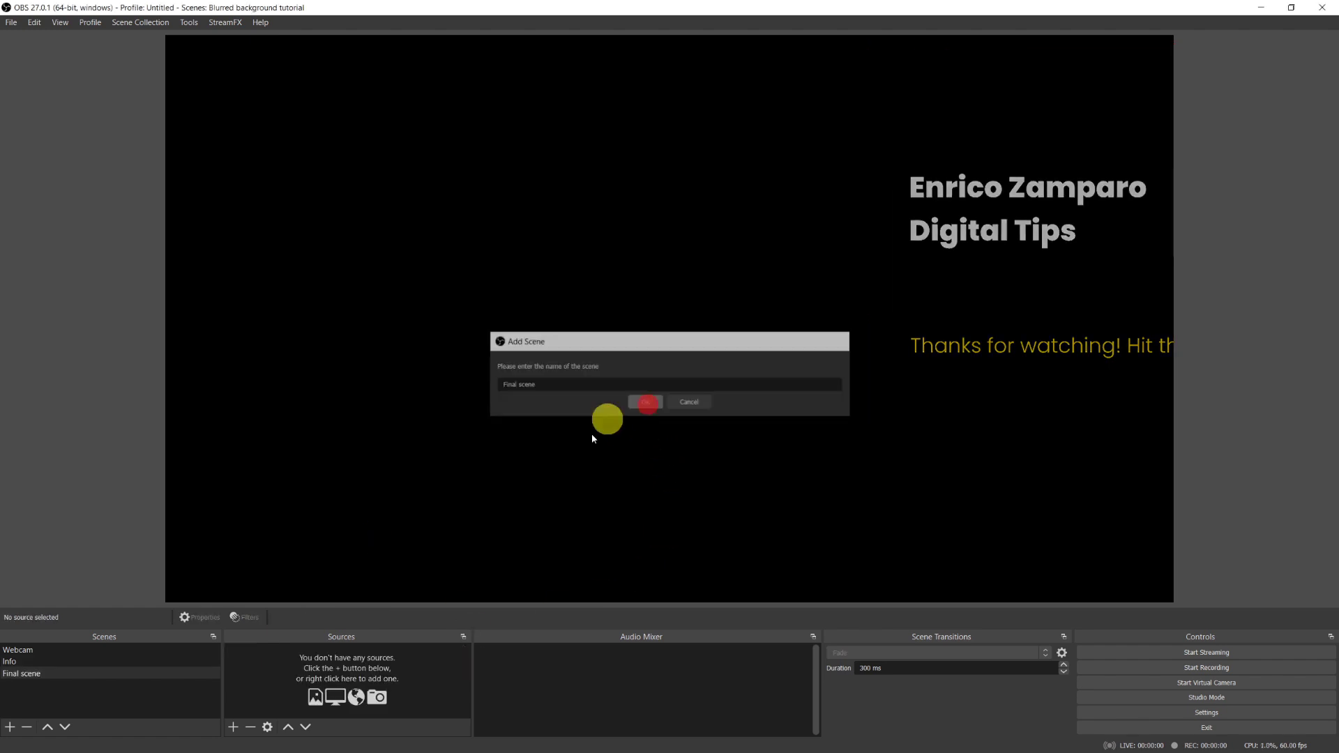
Add the existing Info scene as a source inside the Final scene.
left_click(25, 663)
left_click(84, 673)
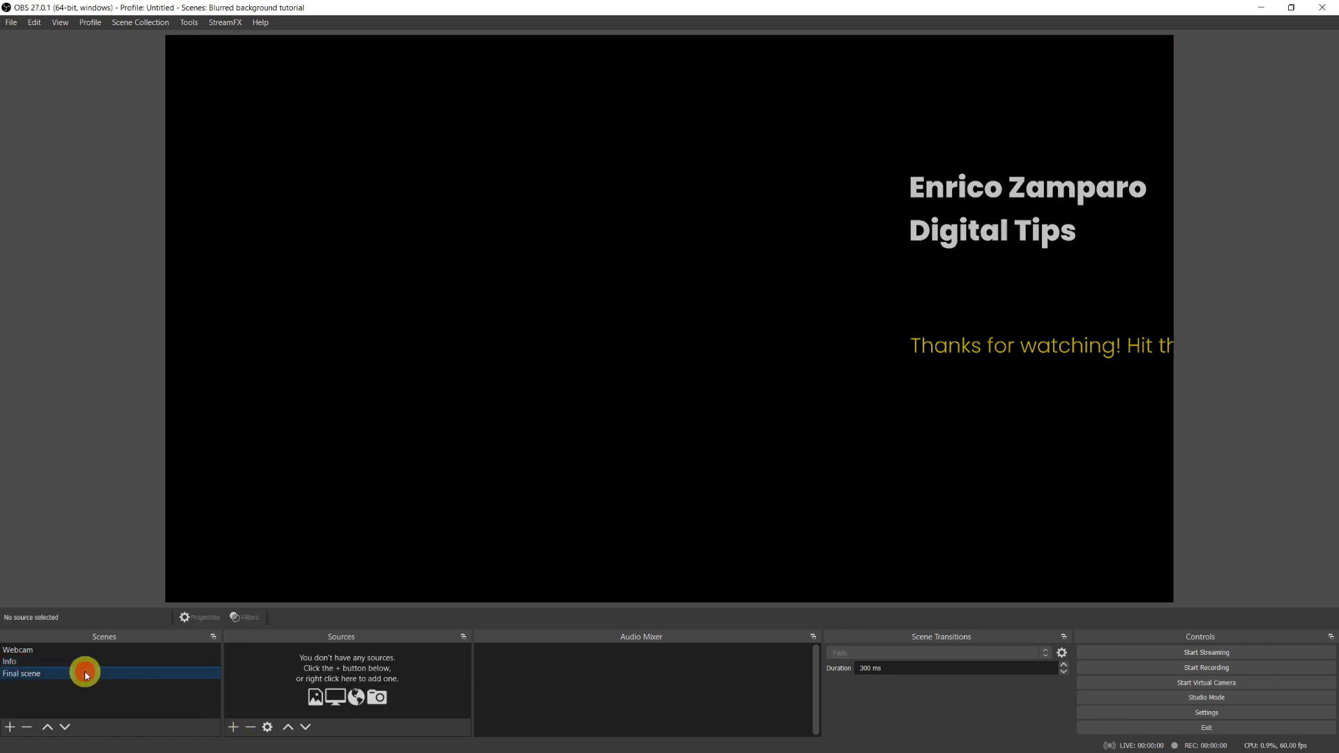
left_click(233, 727)
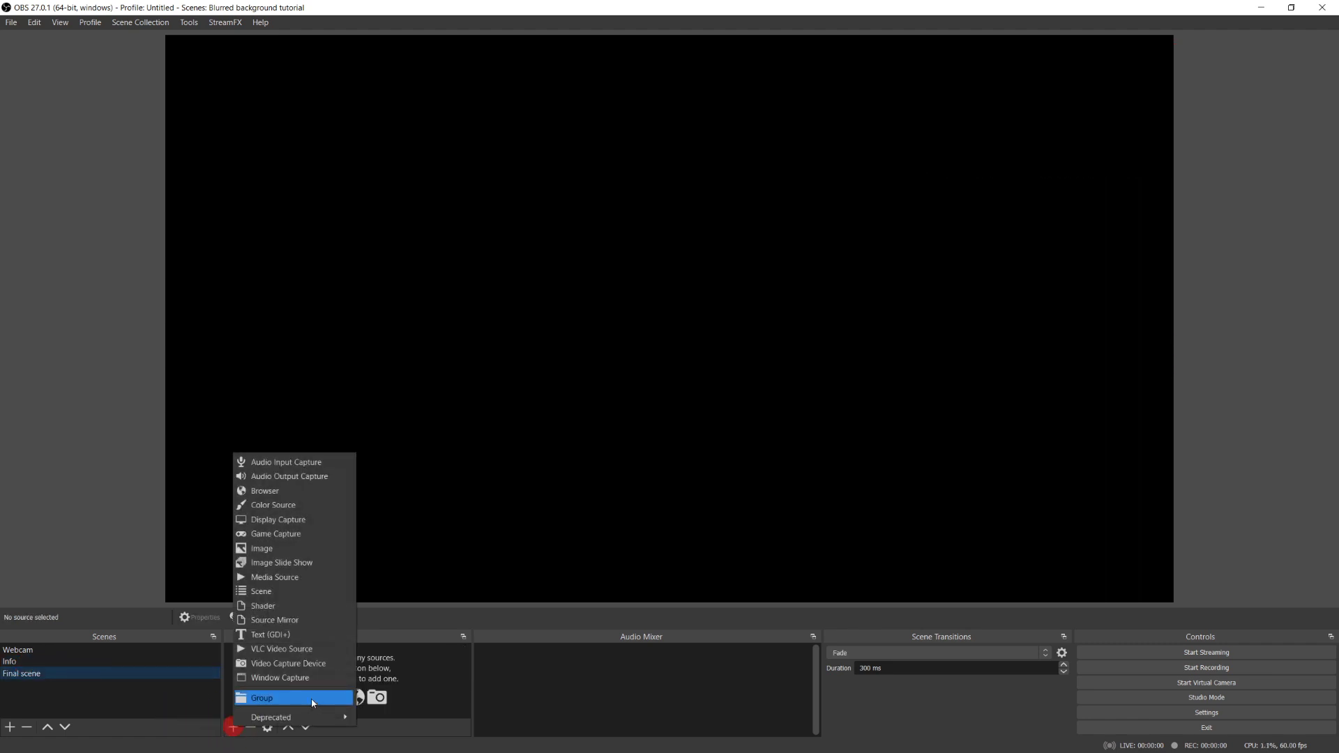
left_click(280, 592)
left_click(615, 345)
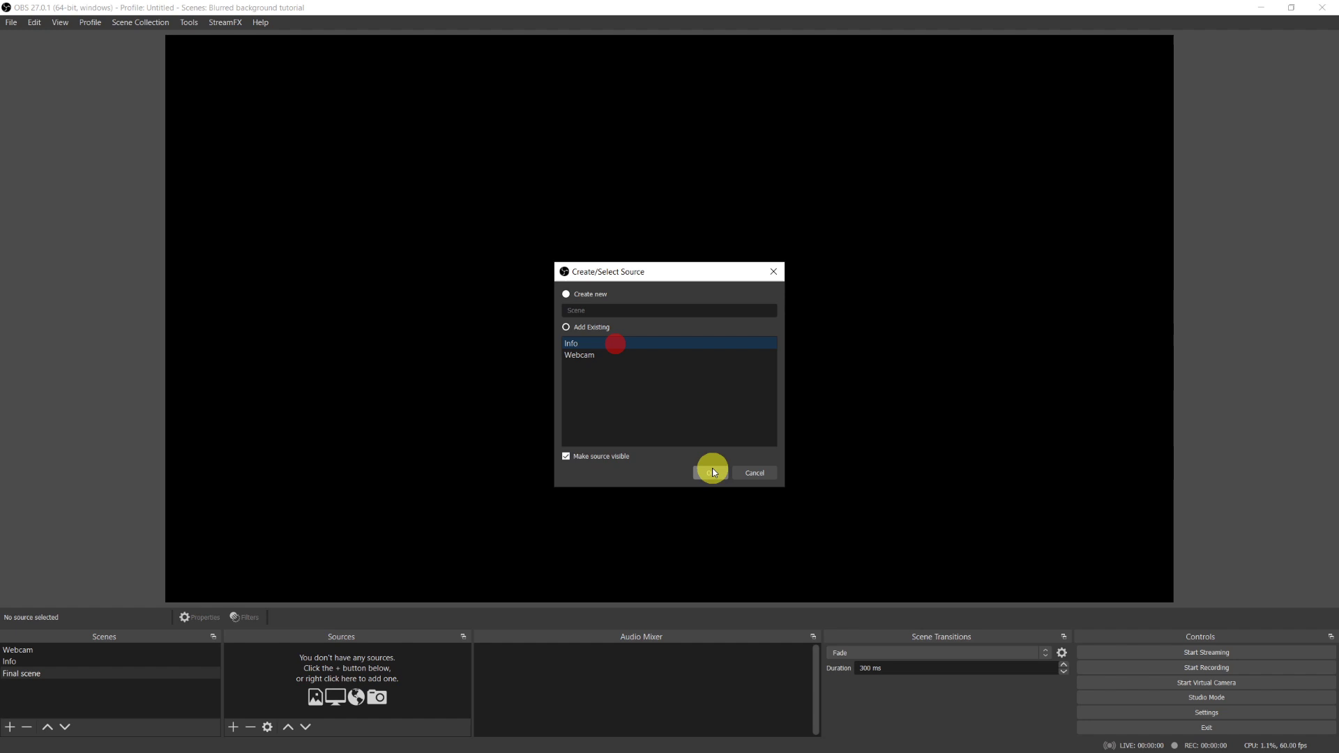
left_click(710, 474)
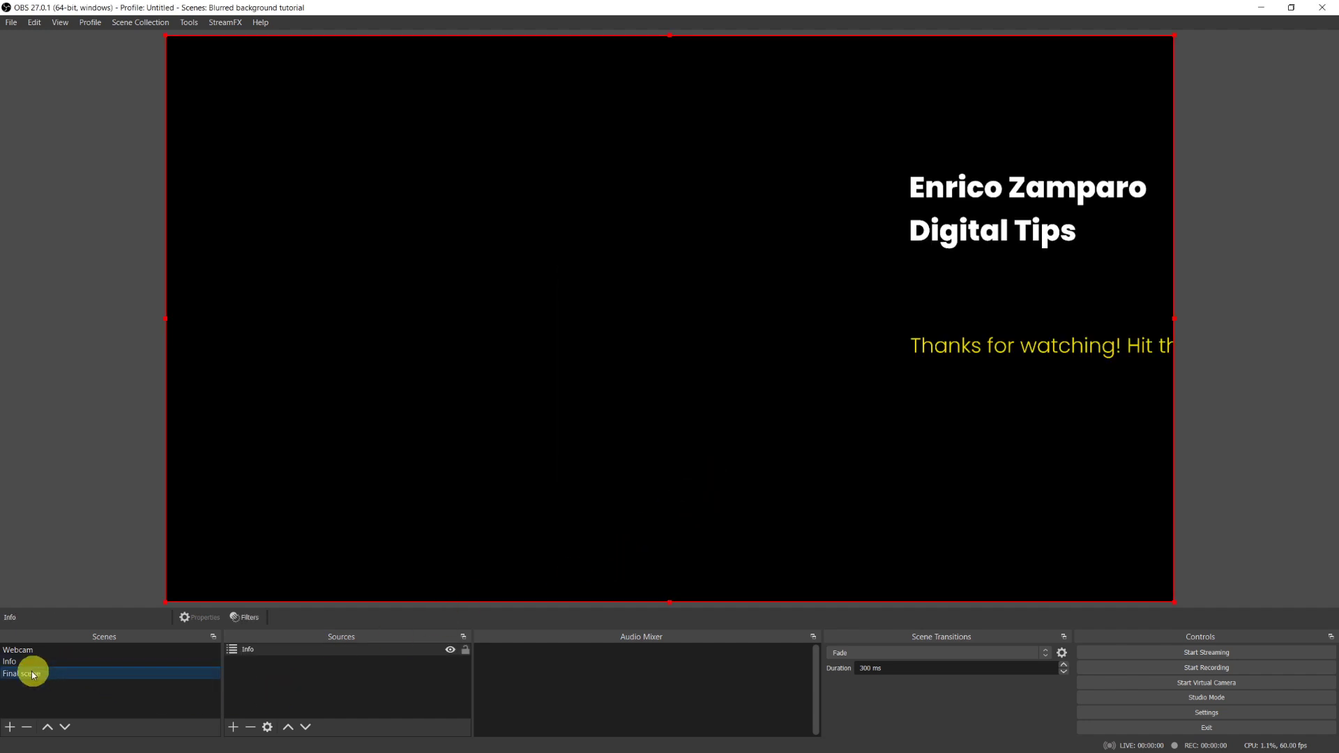
left_click(234, 727)
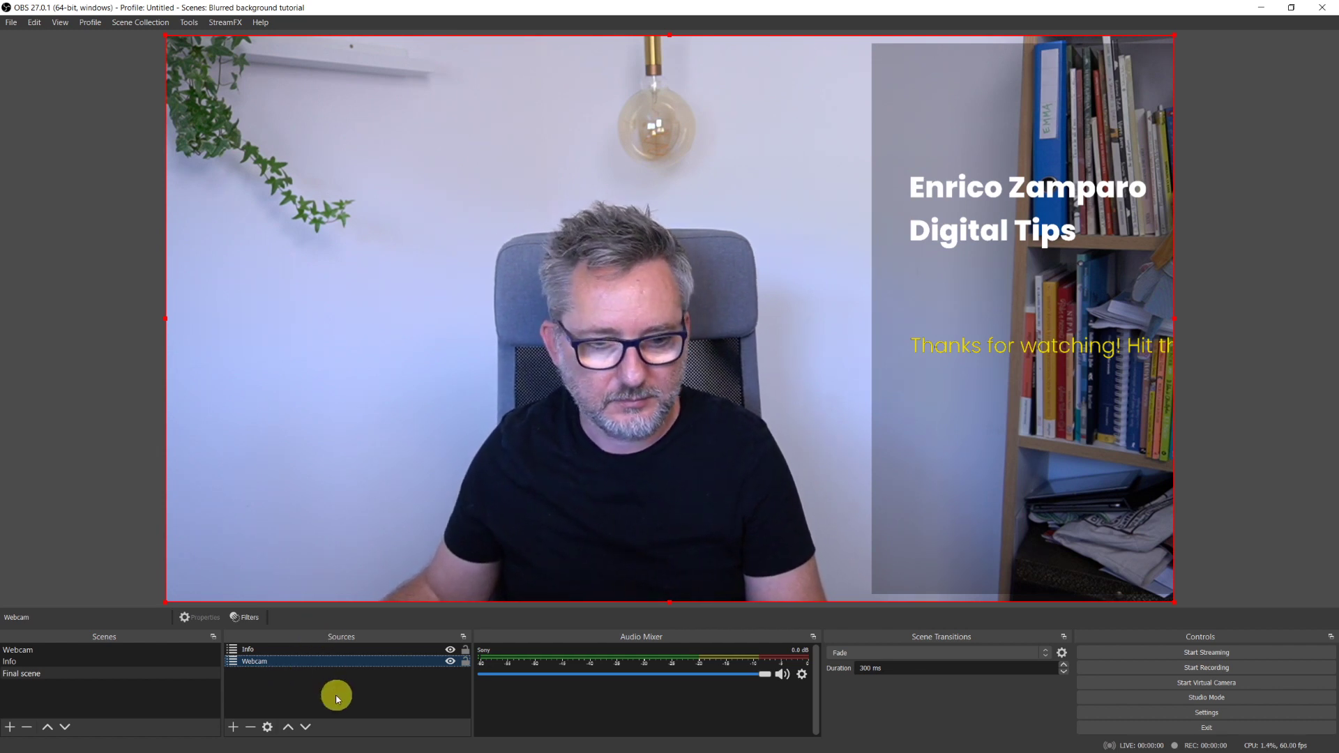
Give the Webcam source a Blur filter using Dual Filtering with size 4.00.
right_click(285, 663)
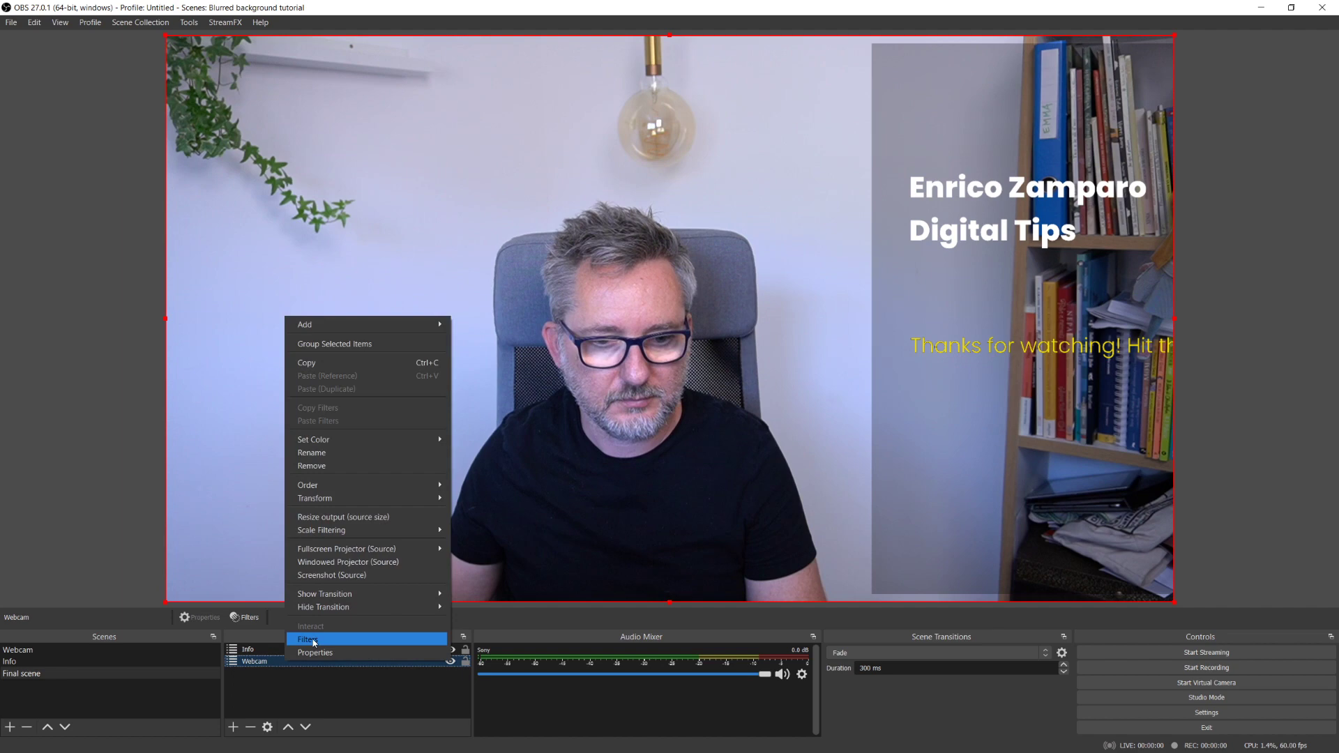
left_click(308, 639)
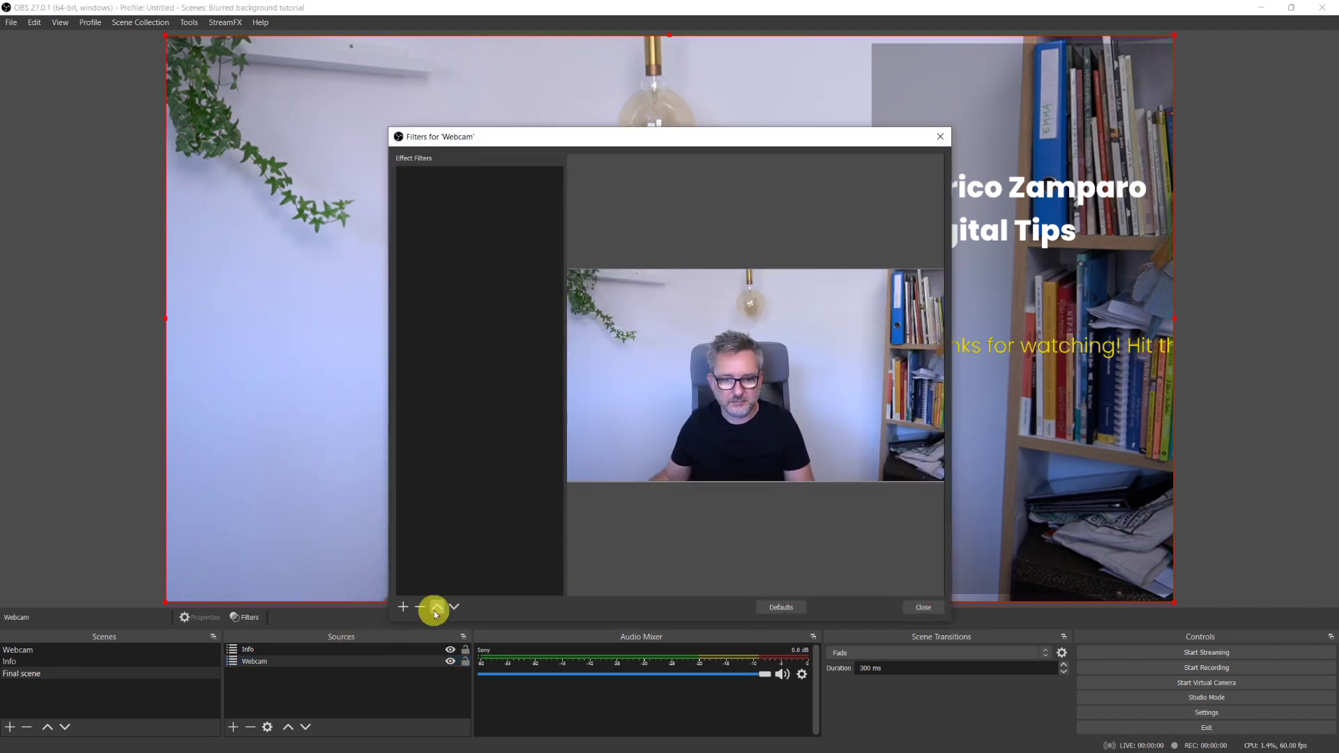
left_click(404, 608)
left_click(433, 383)
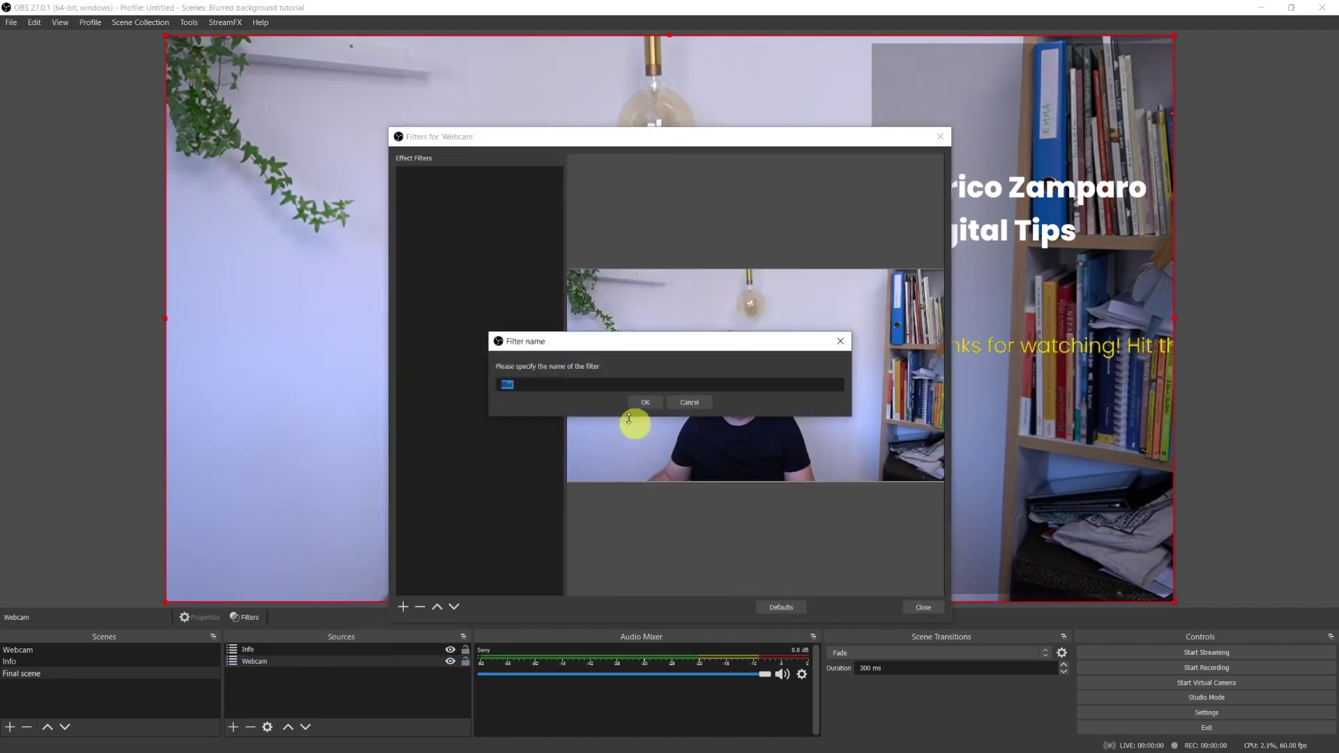
left_click(643, 406)
left_click(647, 463)
left_click(640, 504)
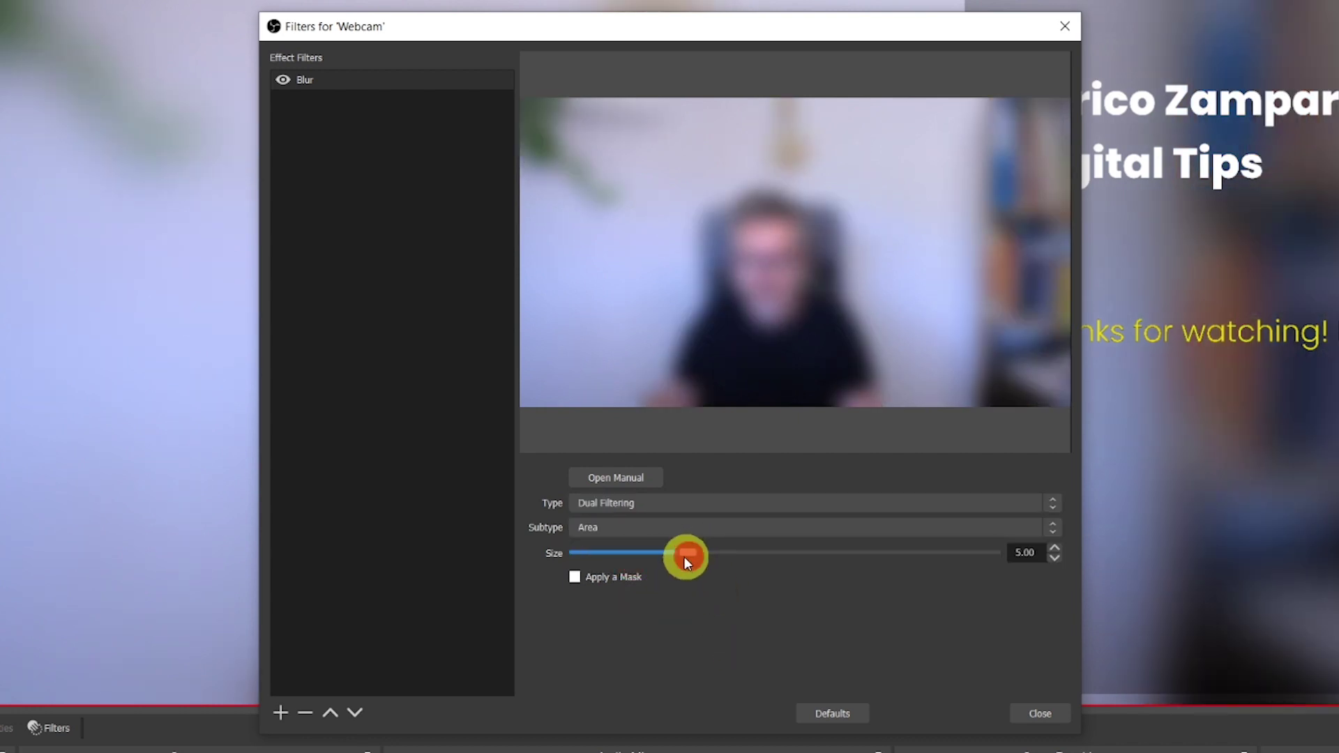
left_click_drag(684, 556, 675, 558)
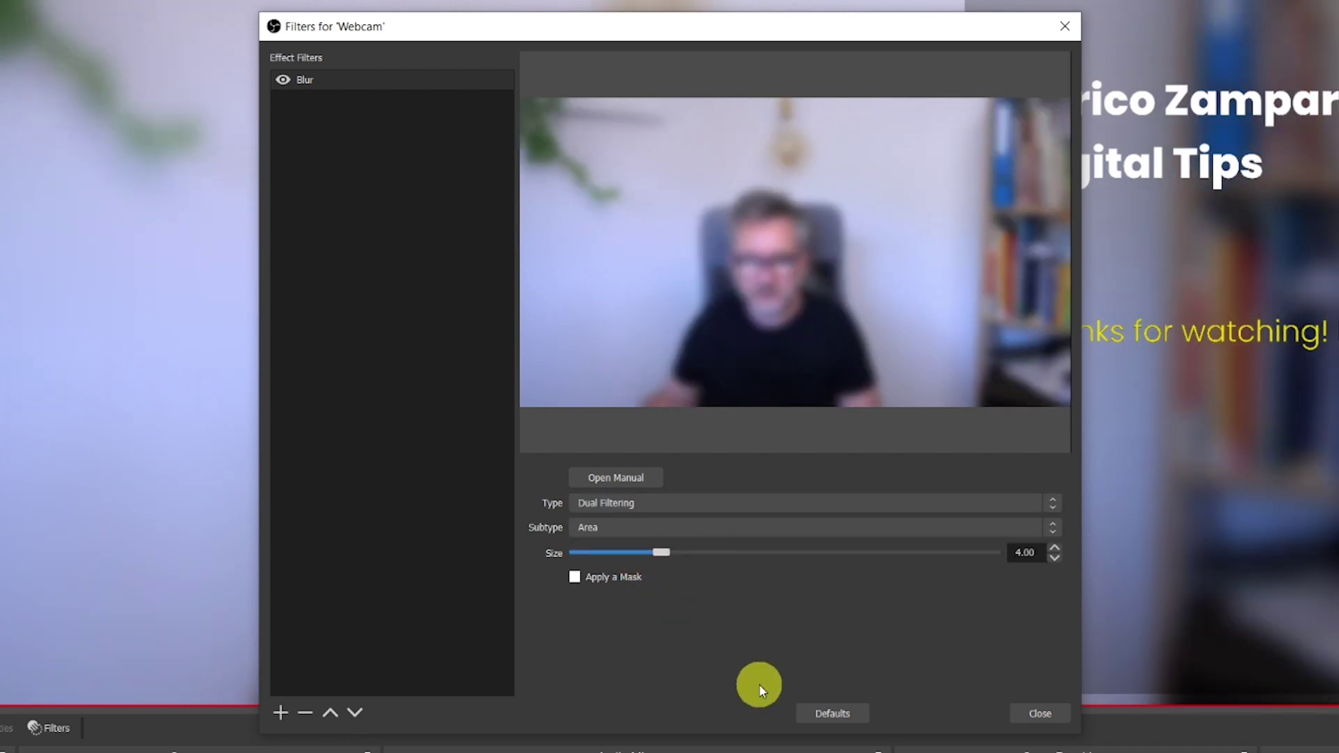
Mask the blur with the Info scene as source mask at alpha 2.50, then show the Info scene.
left_click(574, 577)
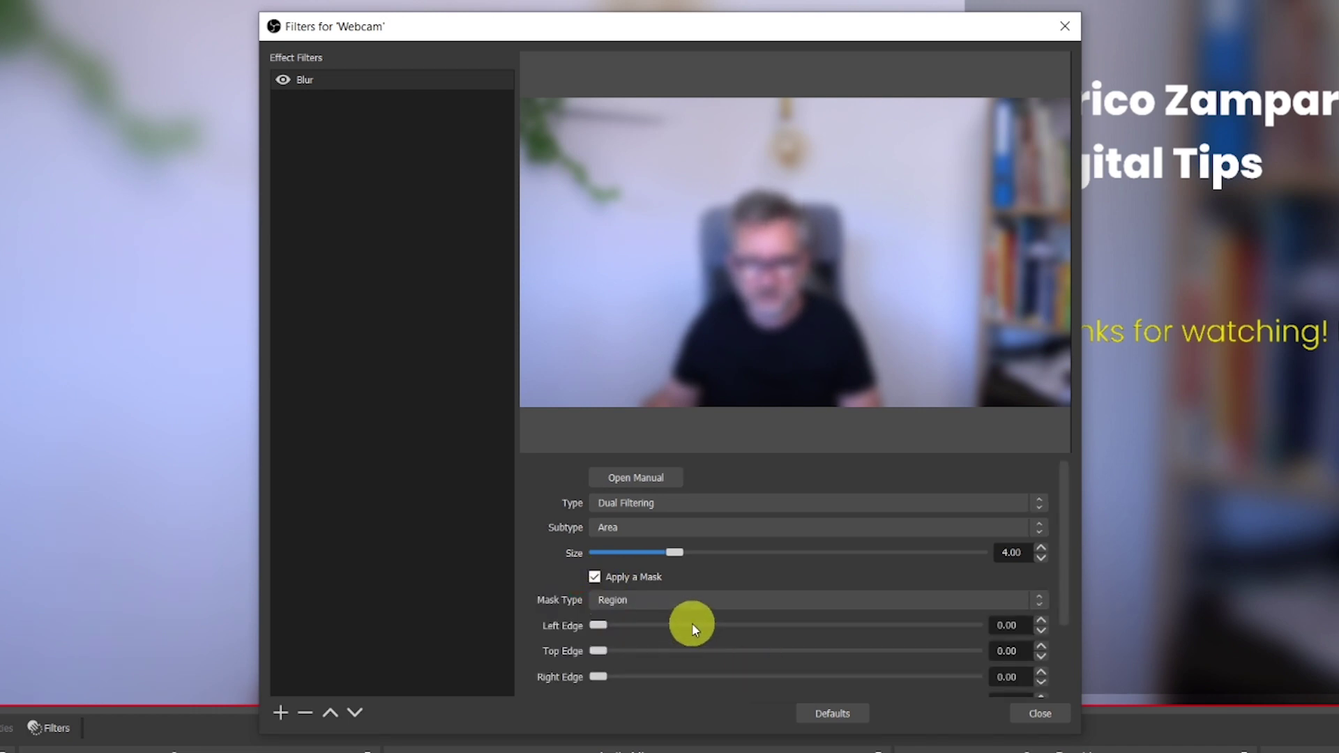
left_click(688, 601)
left_click(654, 641)
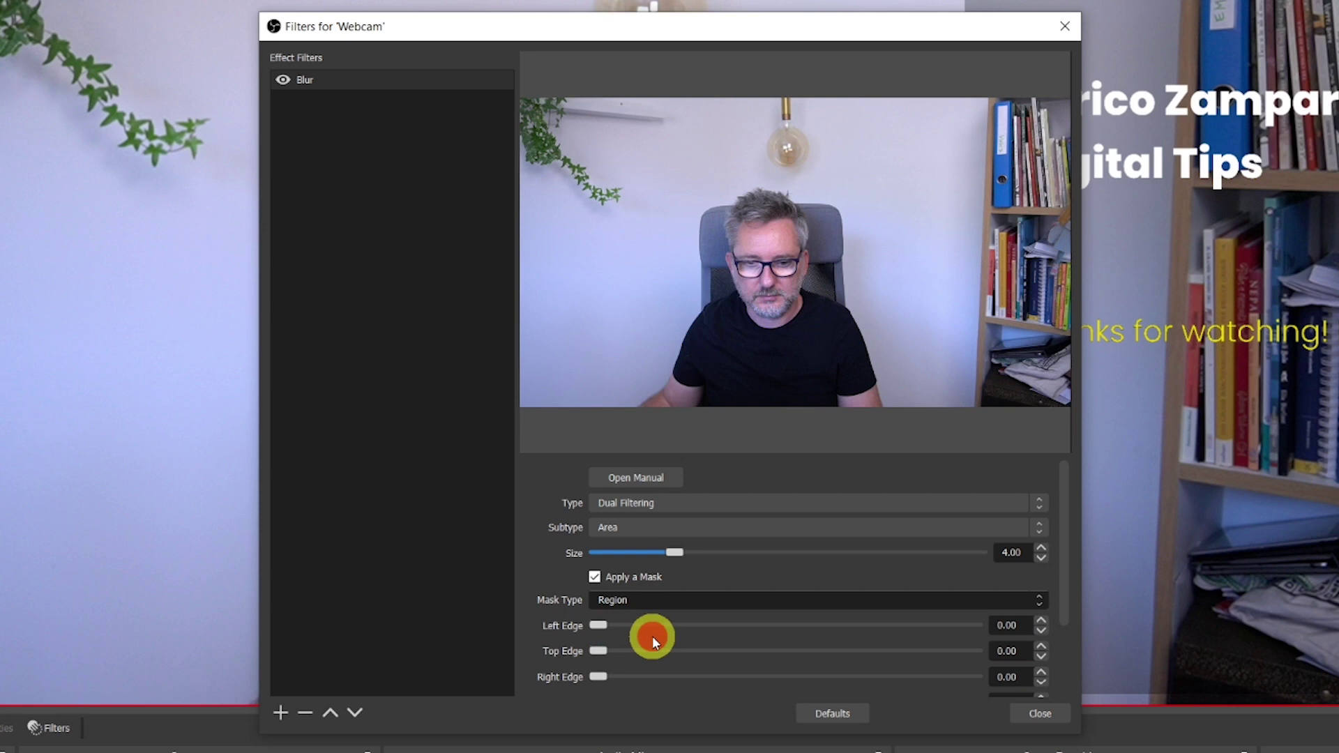
left_click(725, 626)
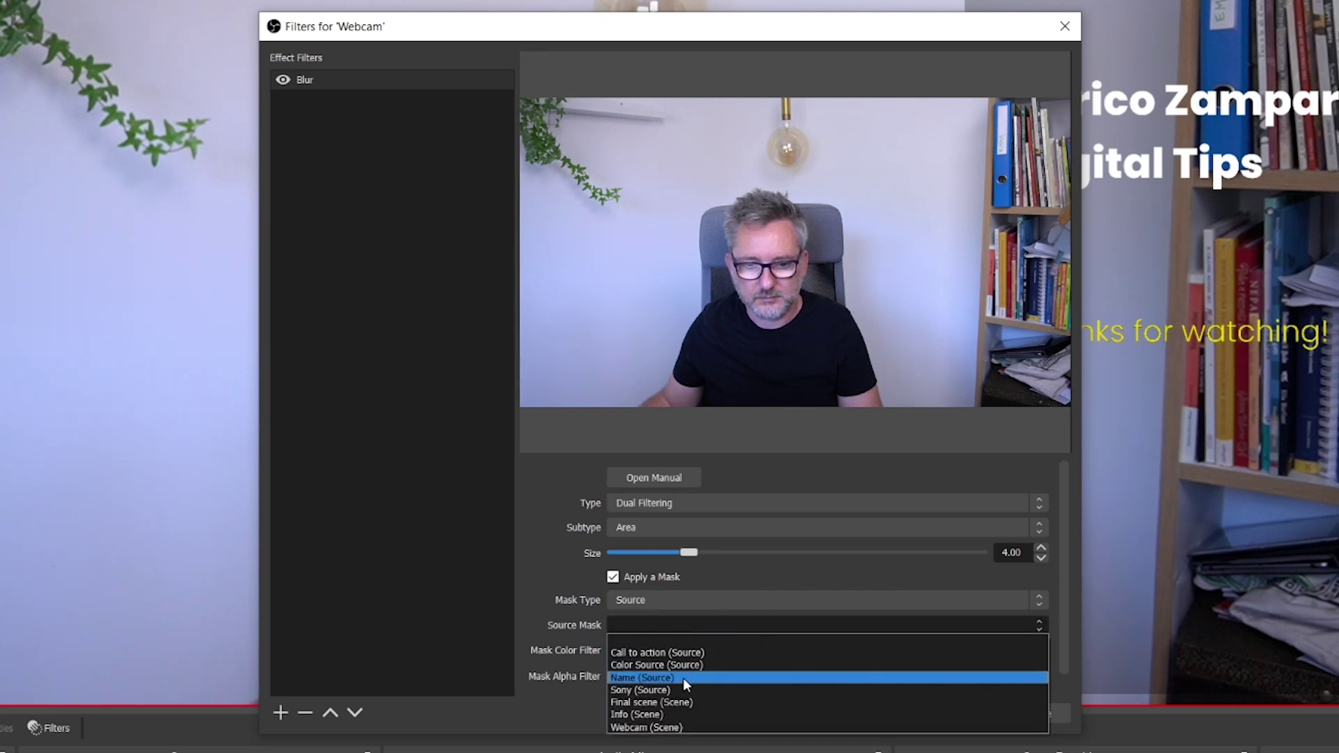
left_click(667, 714)
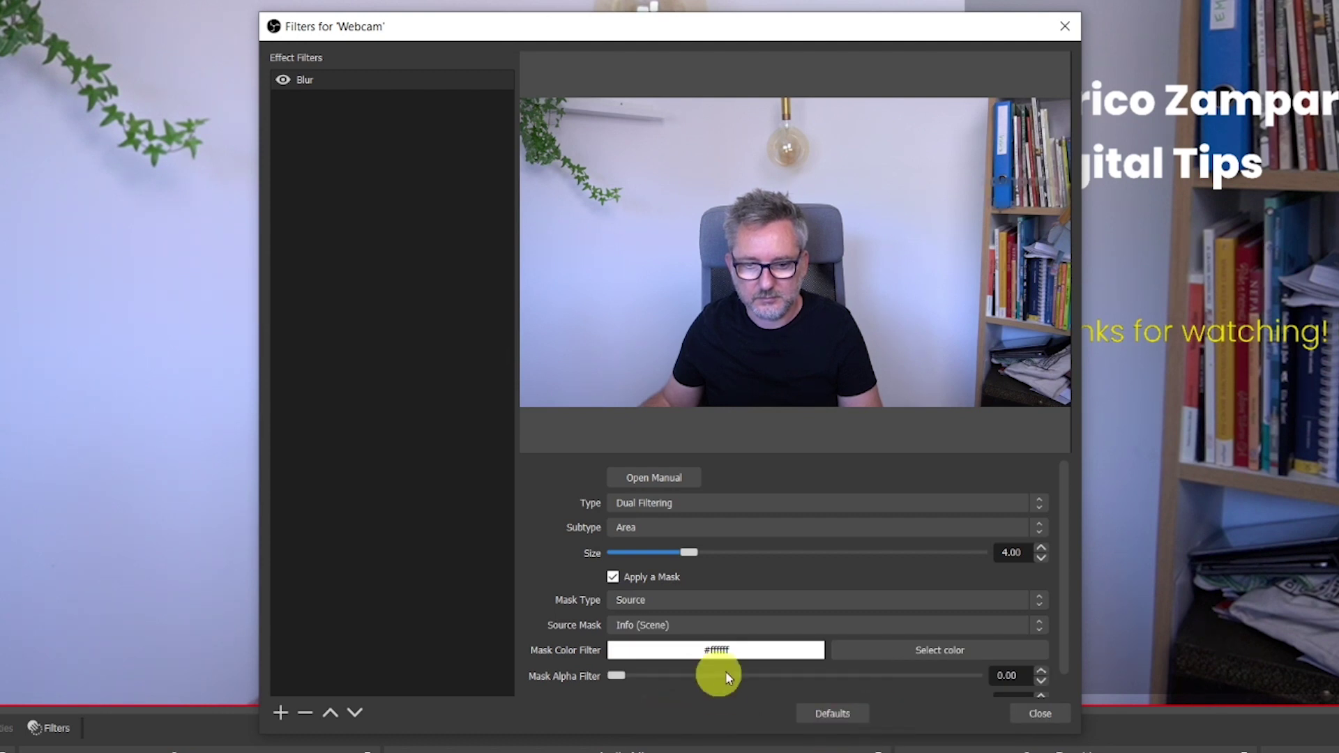
left_click_drag(614, 677, 622, 681)
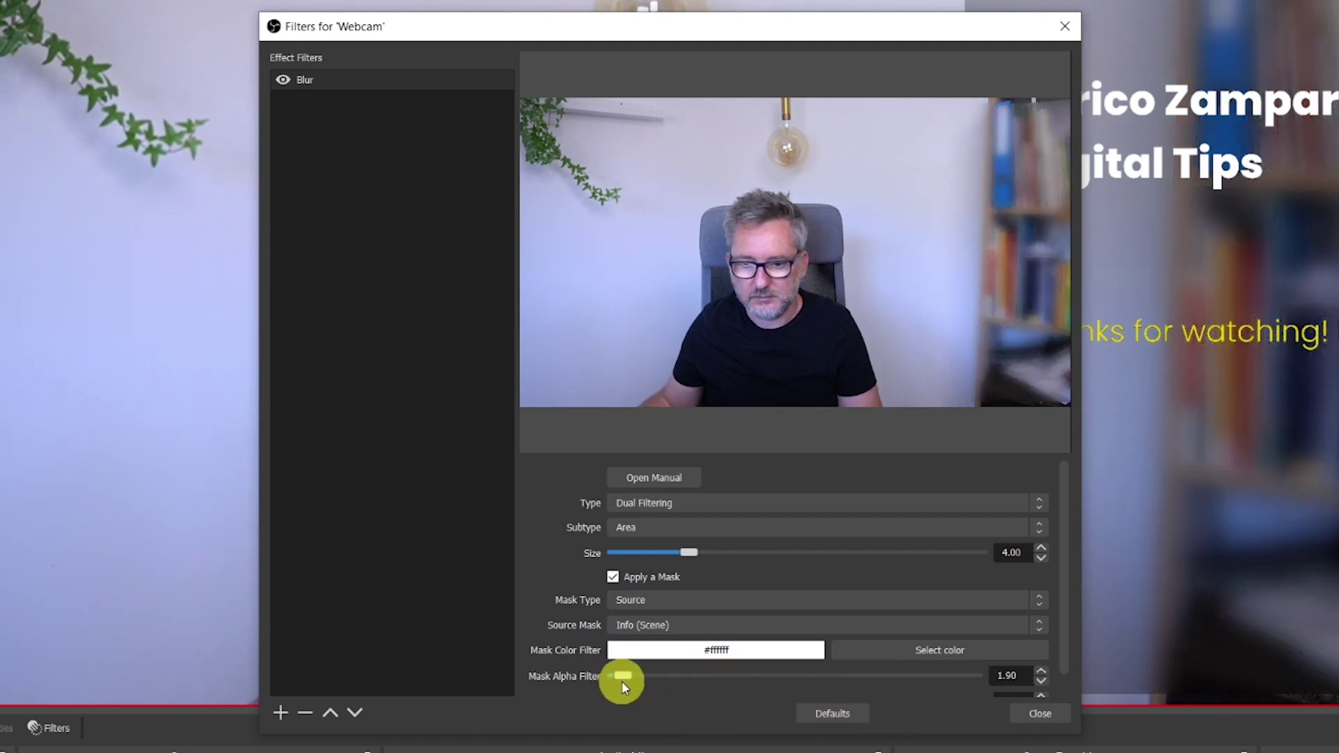
left_click(1043, 673)
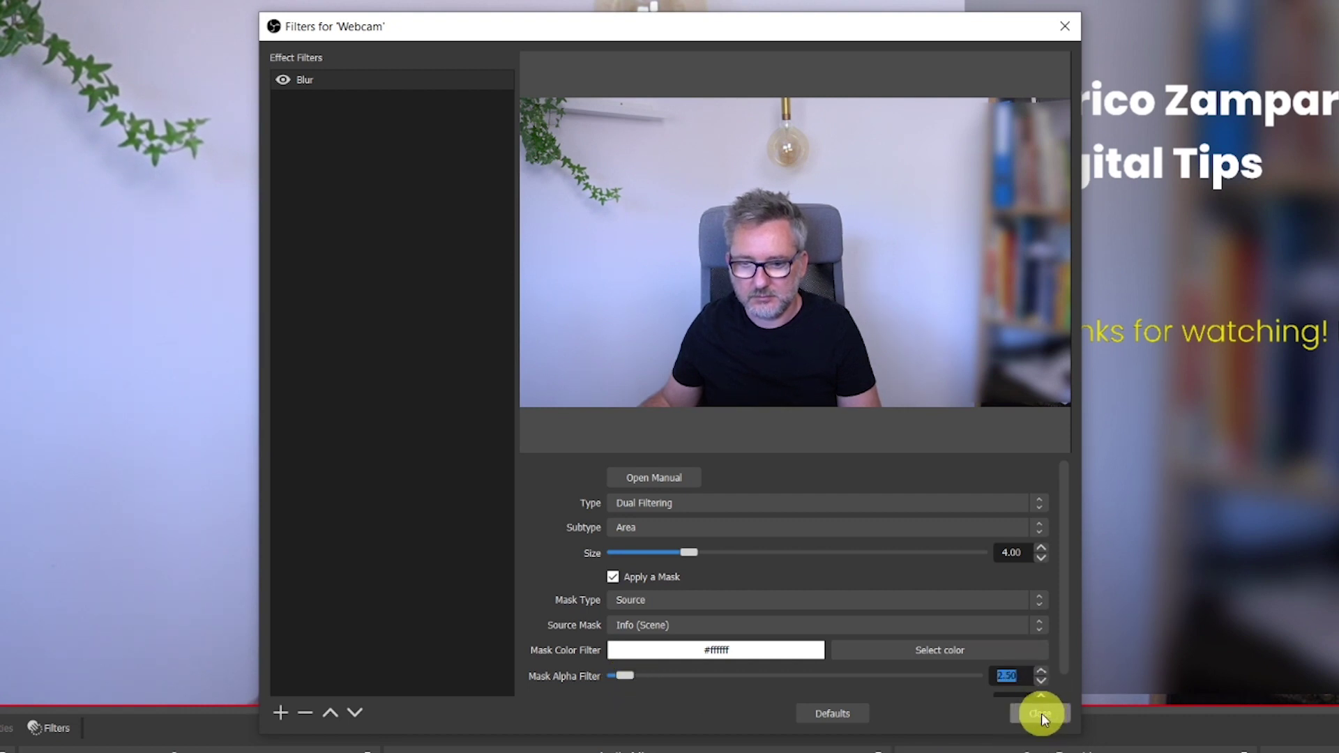
left_click(1042, 714)
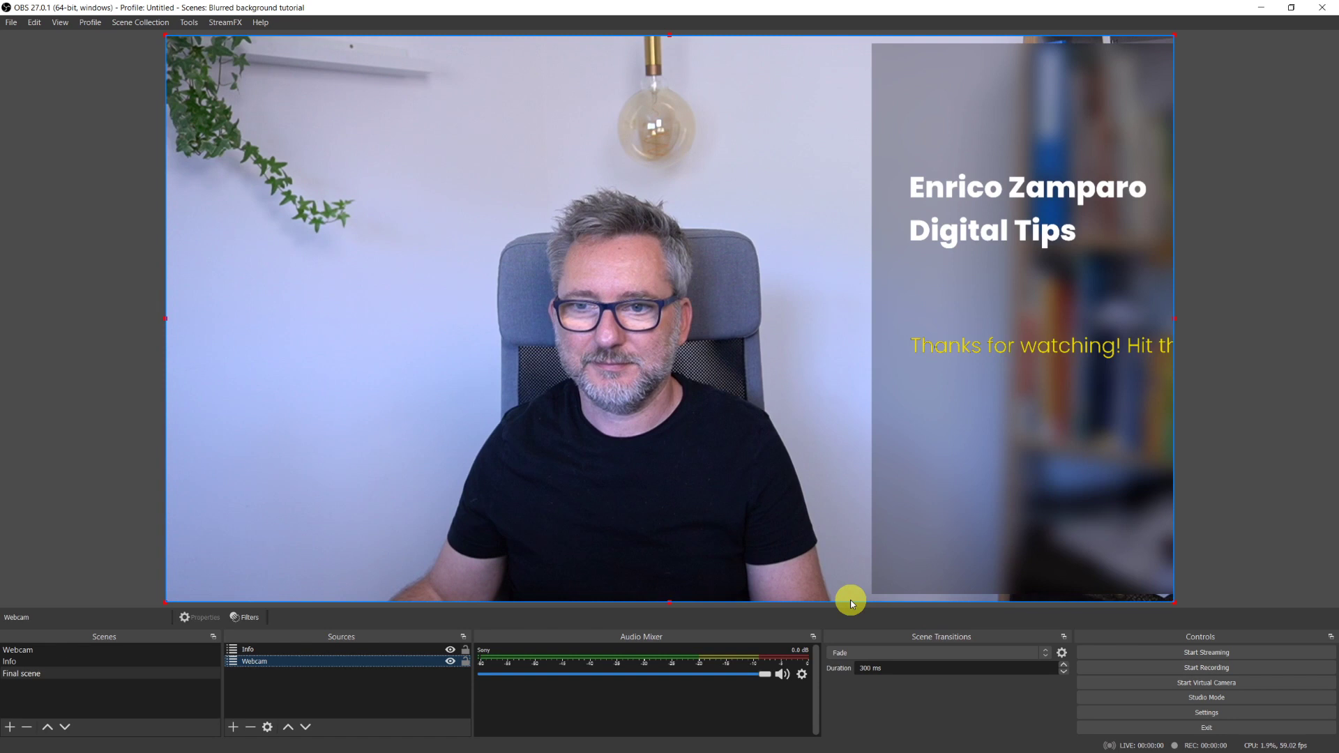
left_click(51, 666)
Add a Scroll filter to the Call to action text with horizontal speed 235 and Limit Width on.
left_click(270, 647)
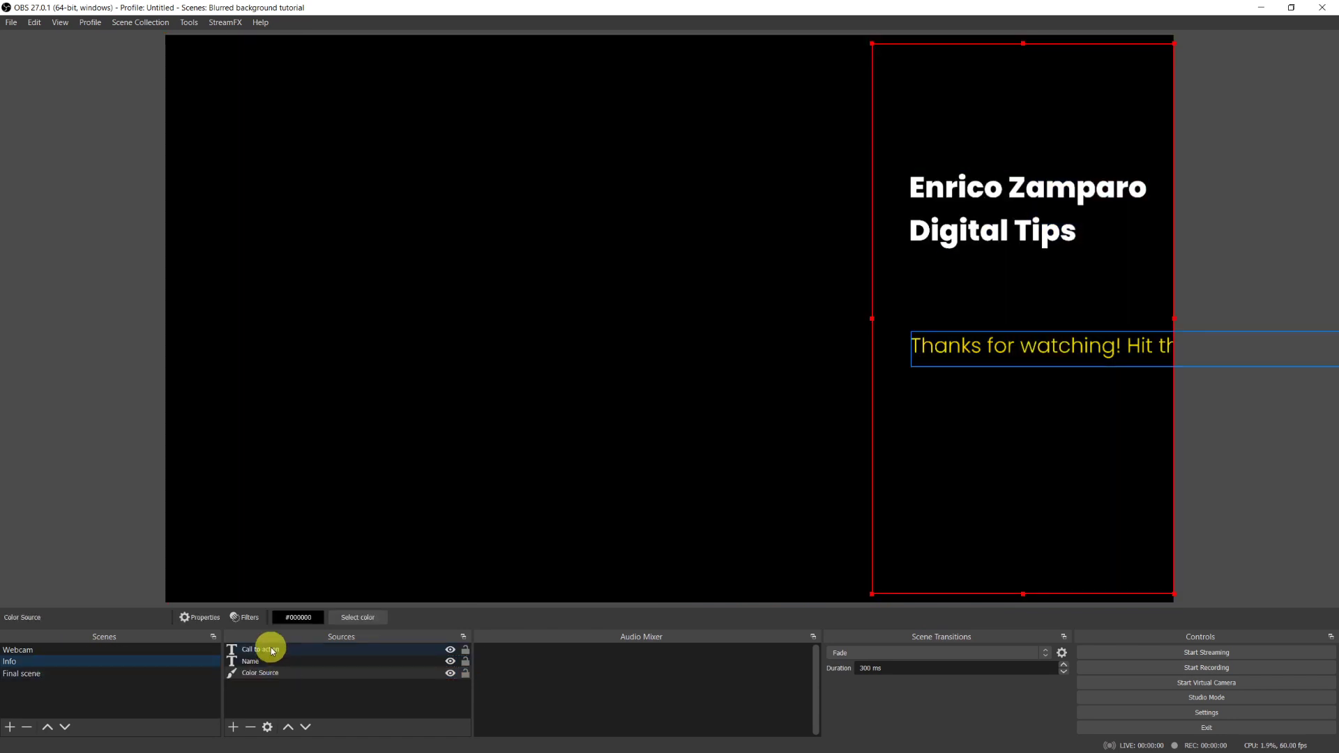
right_click(270, 647)
left_click(288, 626)
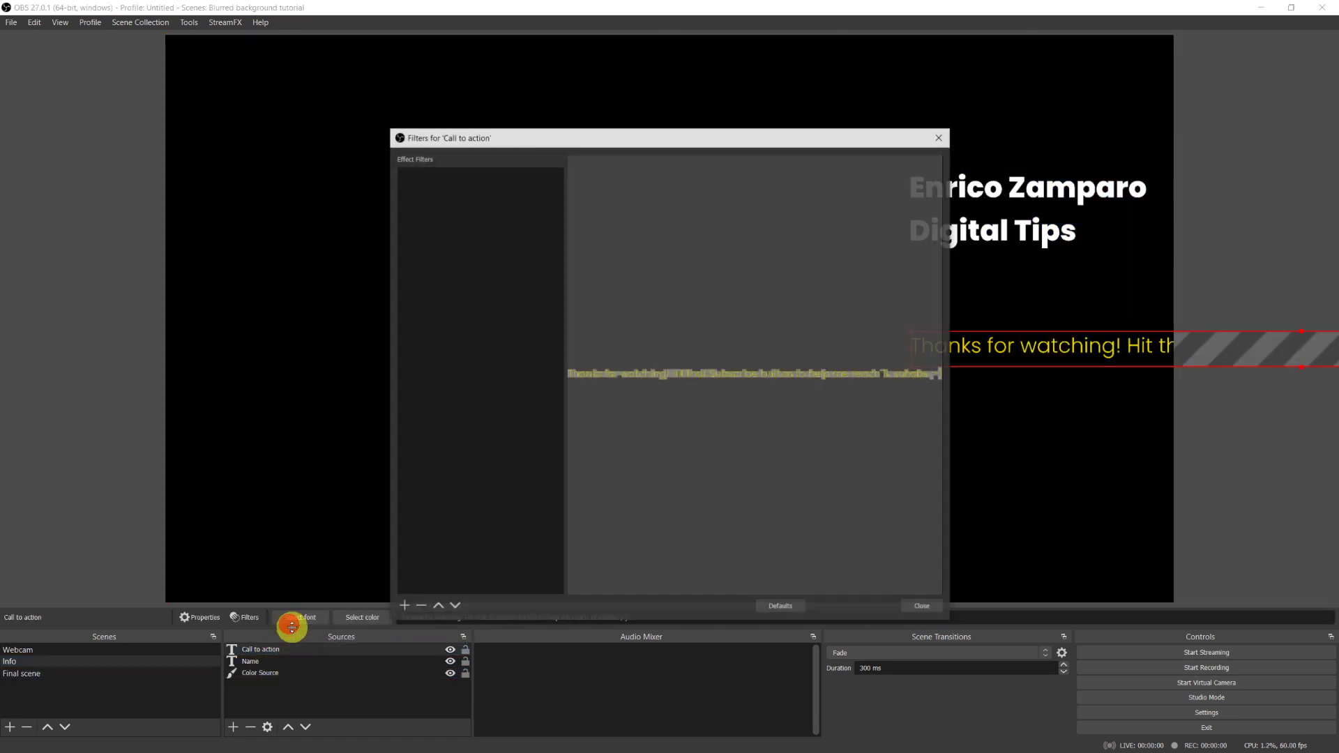
left_click(401, 606)
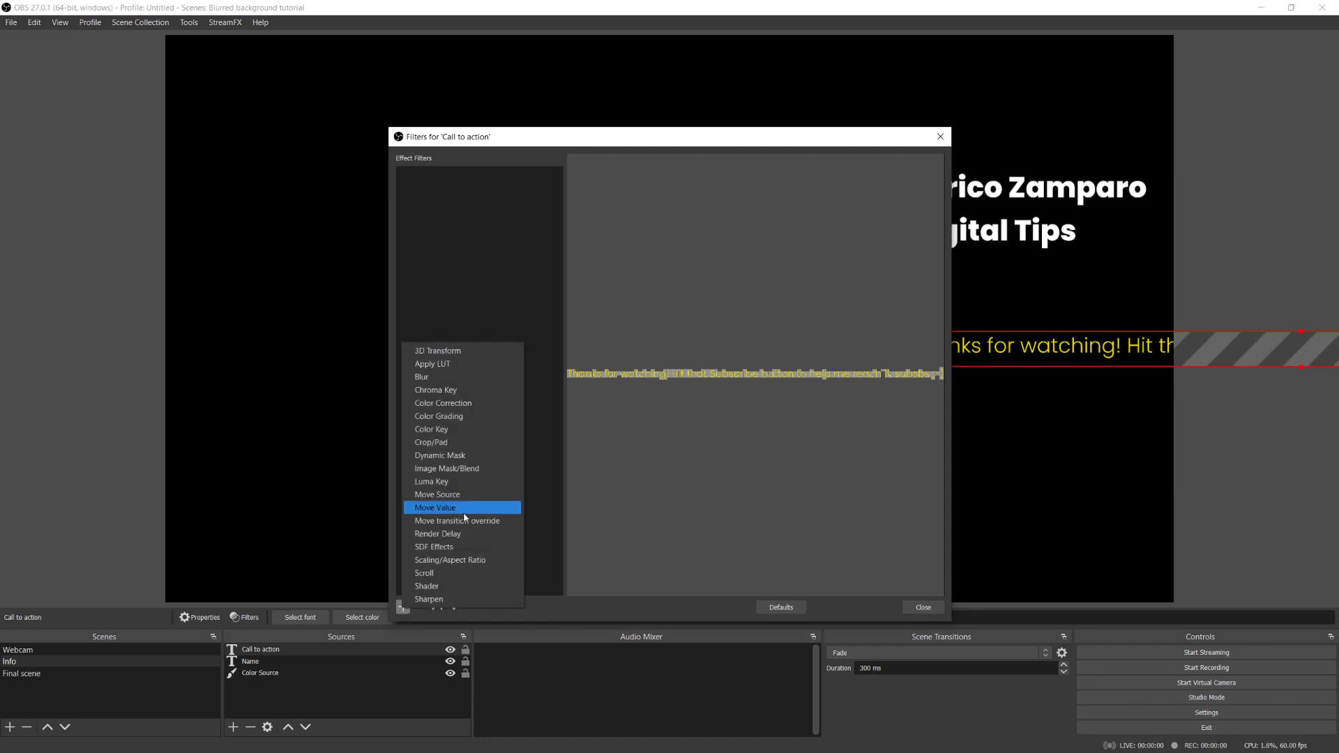
left_click(441, 573)
left_click(645, 400)
left_click_drag(758, 446, 816, 450)
left_click(630, 480)
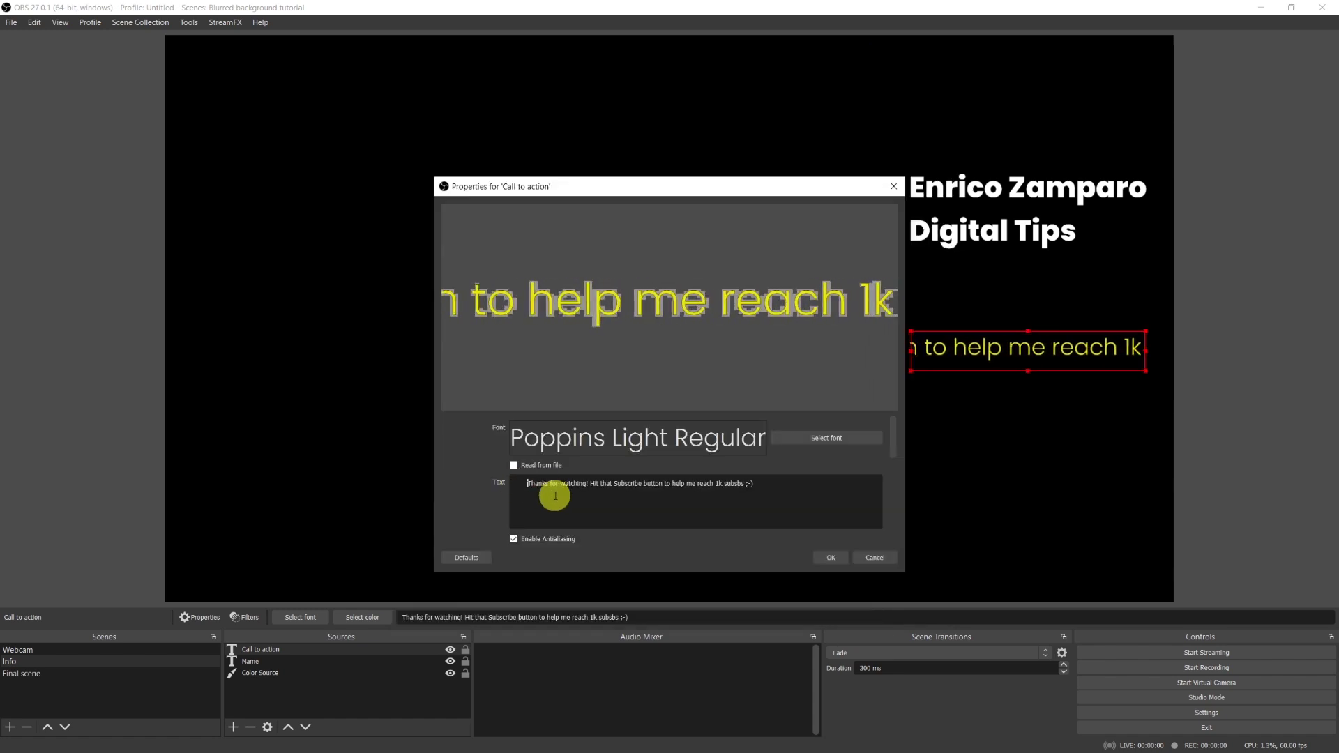
left_click(830, 557)
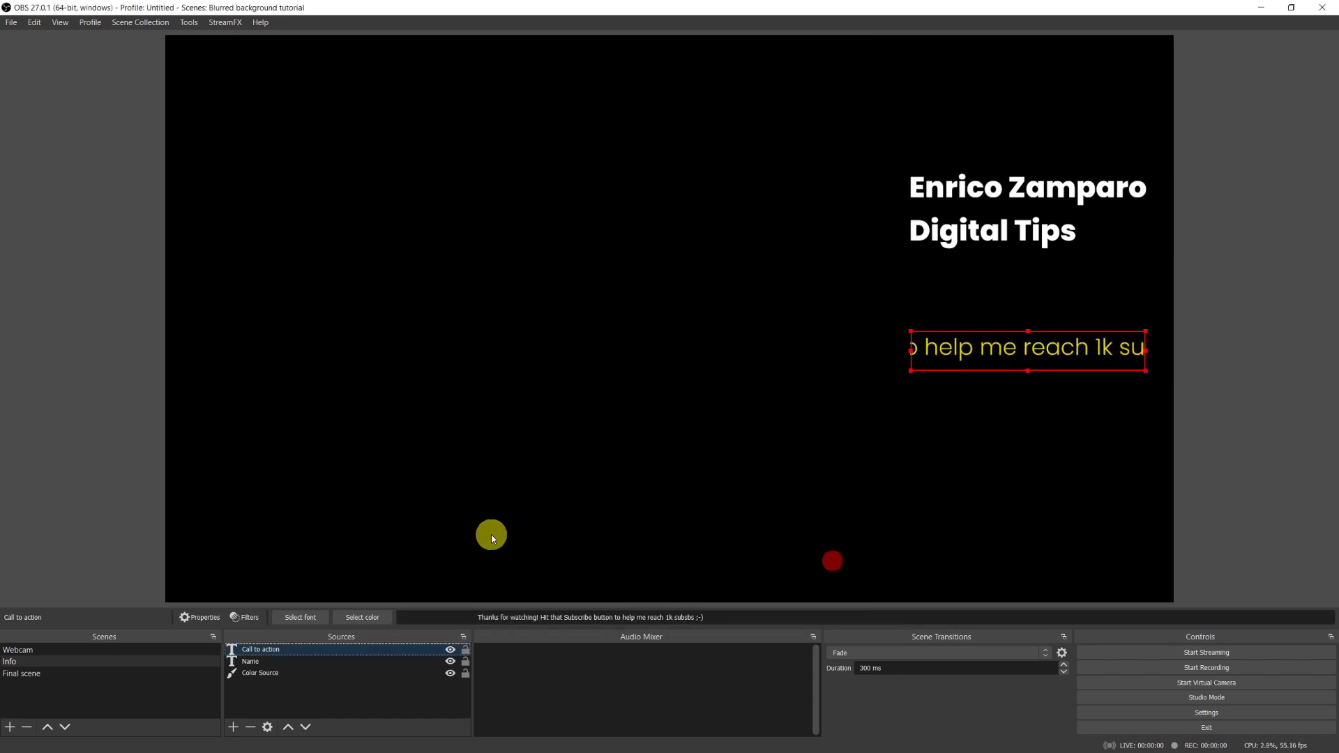
Switch to the Final scene and start the virtual camera.
left_click(35, 674)
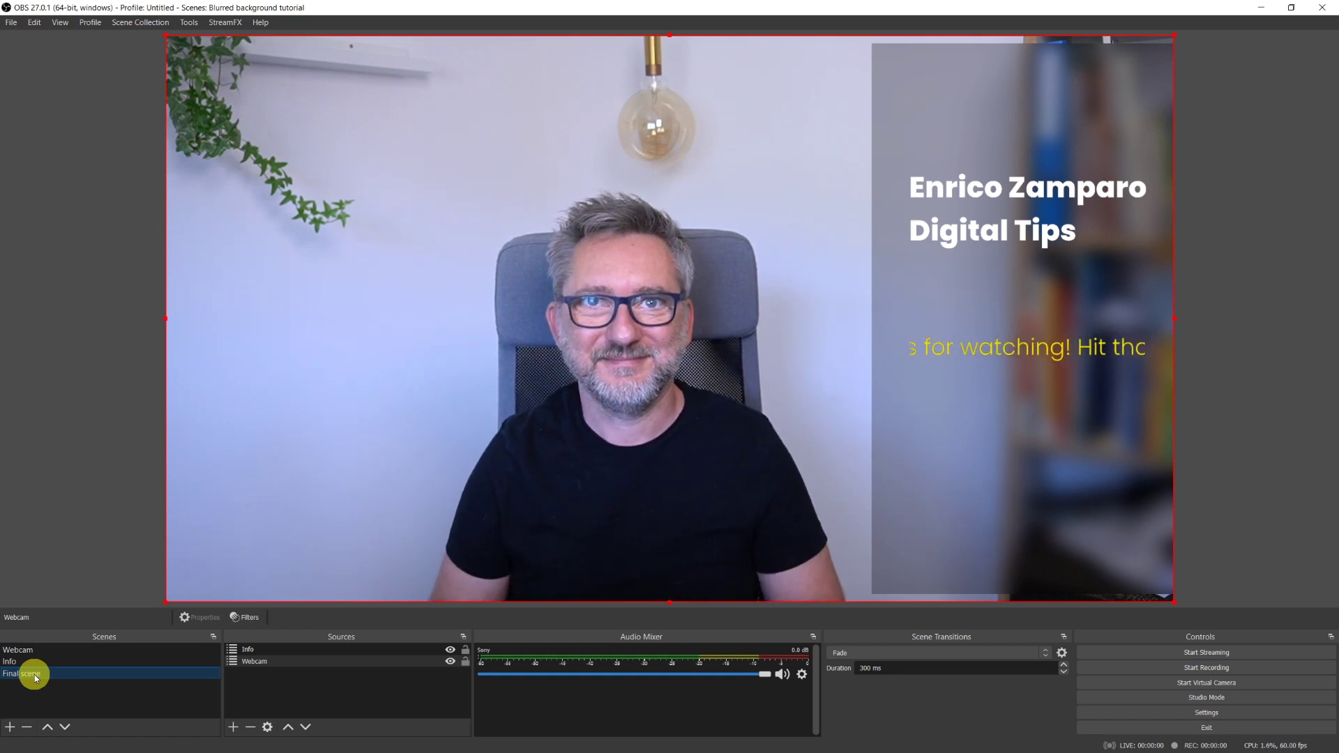
left_click(1185, 684)
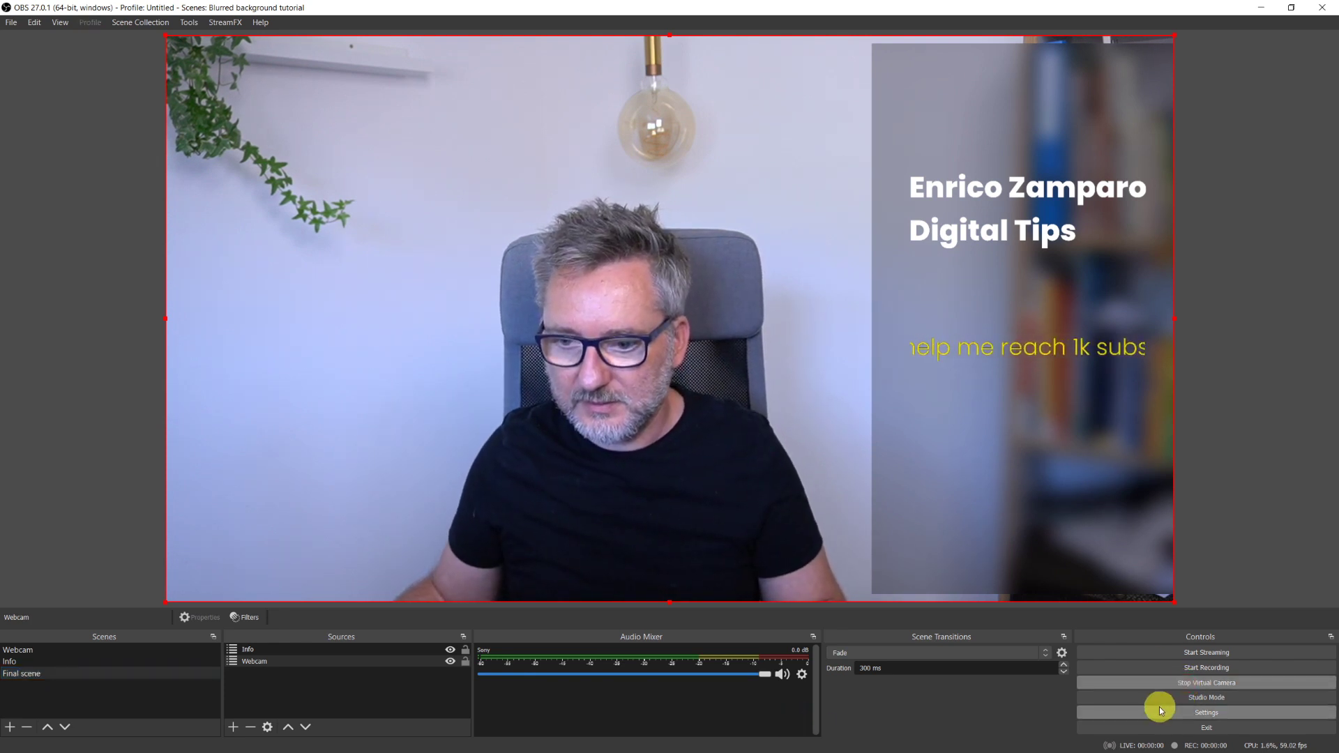